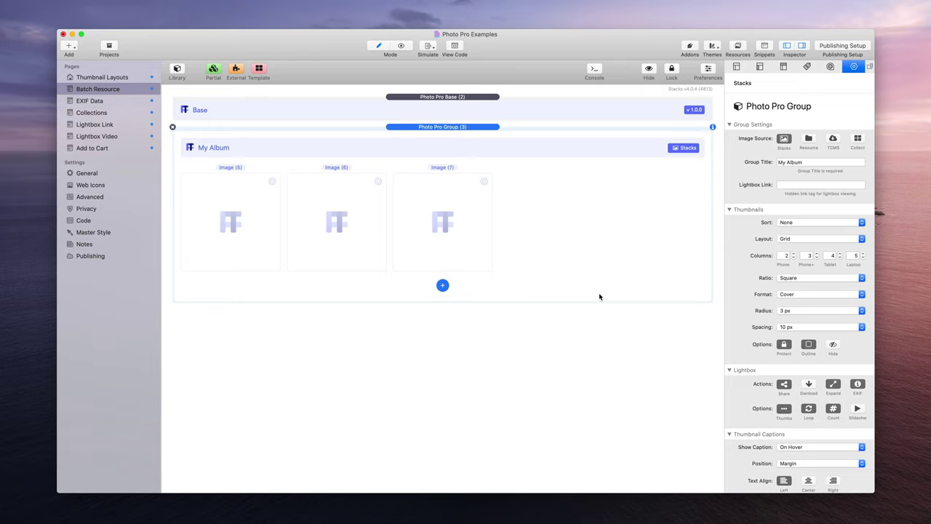
# Step: Inspect the settings of each of the three placeholder images in the My Album group
pyautogui.click(249, 228)
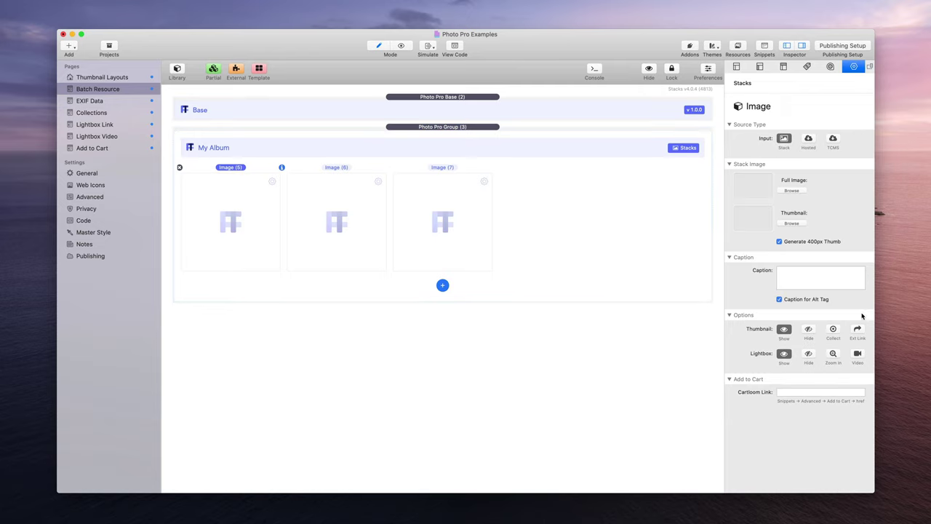
pyautogui.click(339, 216)
pyautogui.click(447, 219)
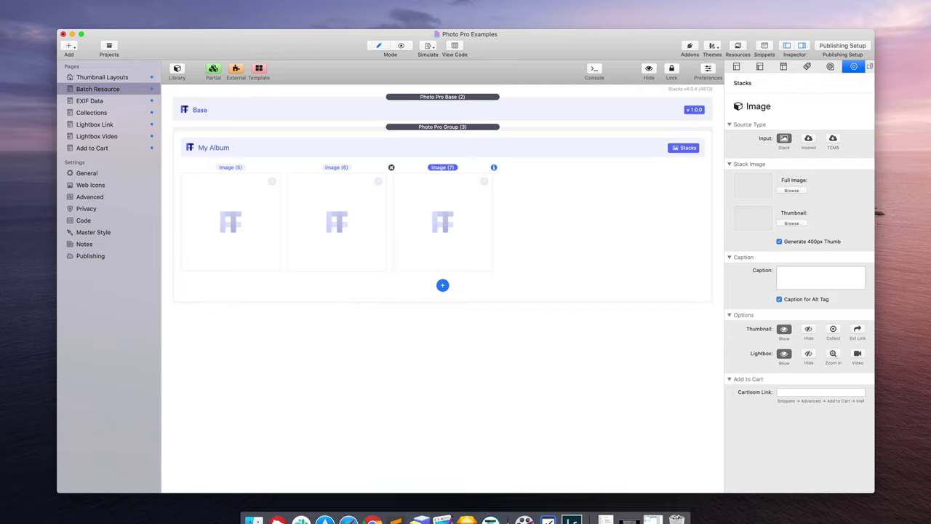
# Step: Switch to Finder, preview the photos in the northend album's full folder one by one, and return to the website project
pyautogui.click(653, 512)
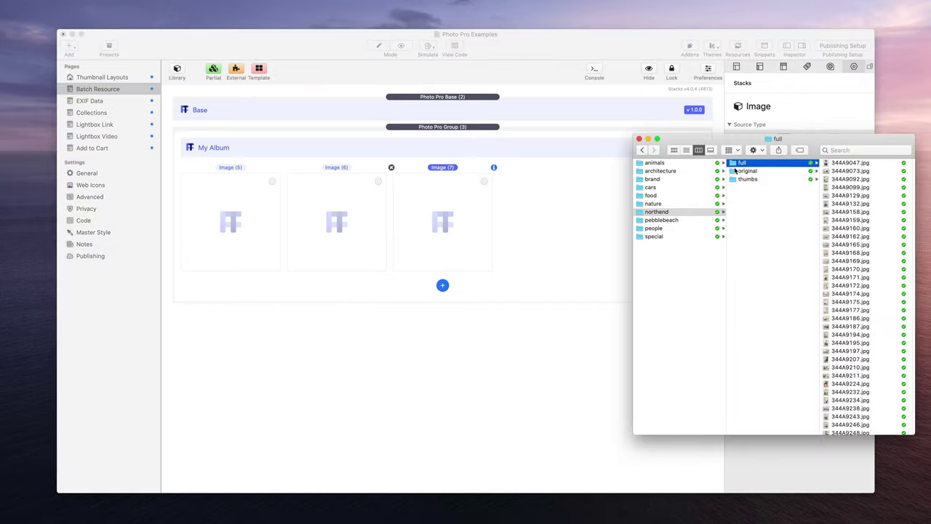
pyautogui.click(850, 187)
pyautogui.press('Down')
pyautogui.press('Down')
pyautogui.press('Down')
pyautogui.press('Down')
pyautogui.press('Down')
pyautogui.press('Down')
pyautogui.press('Down')
pyautogui.press('Down')
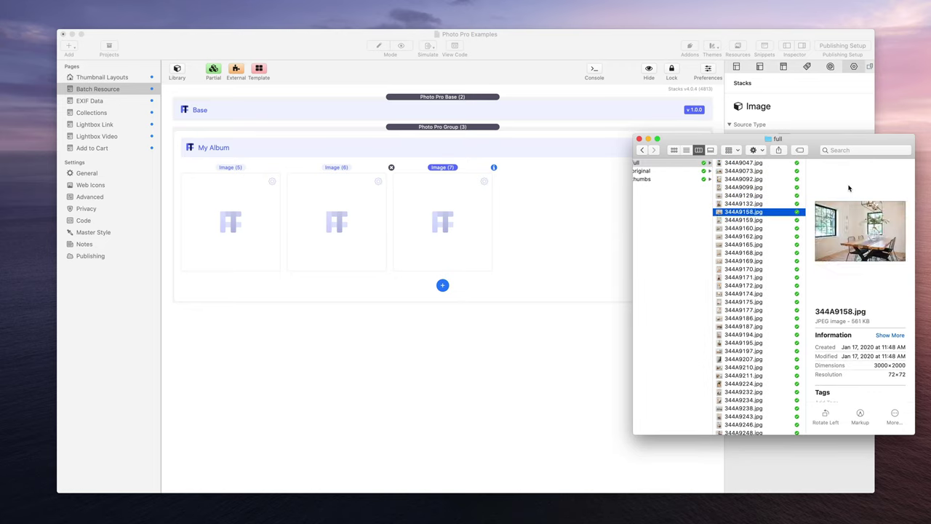
pyautogui.press('Down')
pyautogui.press('Down')
pyautogui.press('Down')
pyautogui.press('Down')
pyautogui.press('Down')
pyautogui.press('Down')
pyautogui.press('Down')
pyautogui.press('Down')
pyautogui.press('Down')
pyautogui.press('Down')
pyautogui.press('Down')
pyautogui.press('Down')
pyautogui.press('Down')
pyautogui.press('Down')
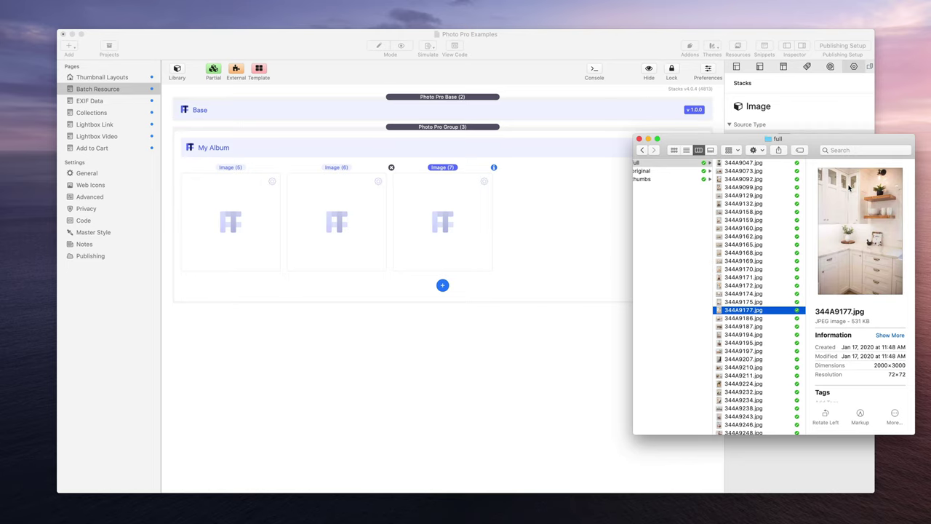
pyautogui.press('Down')
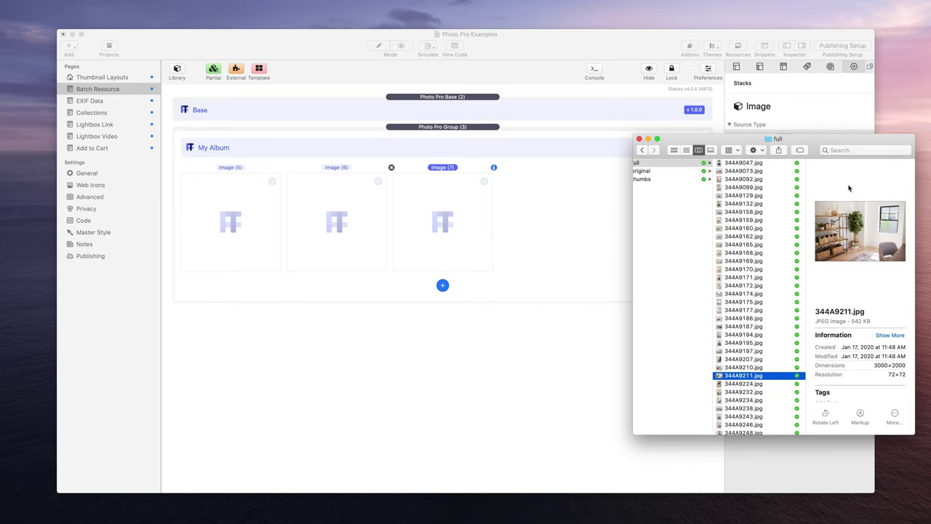
pyautogui.click(692, 116)
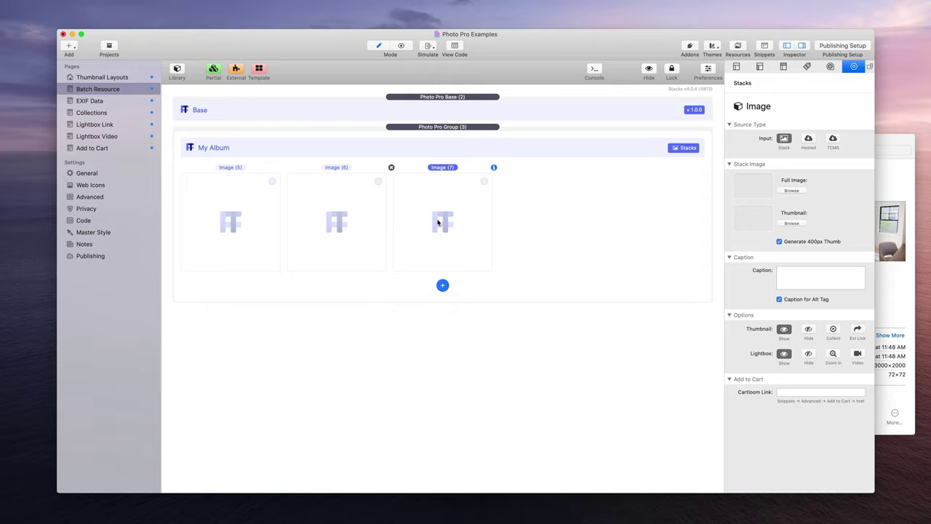
# Step: Review the project's resource folders and the settings of the My Album group and its first image
pyautogui.click(741, 47)
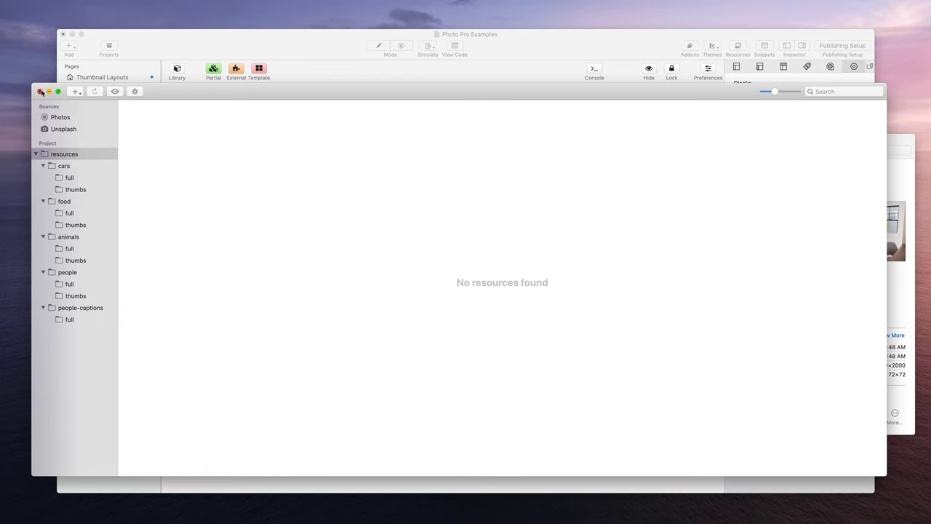
pyautogui.click(40, 91)
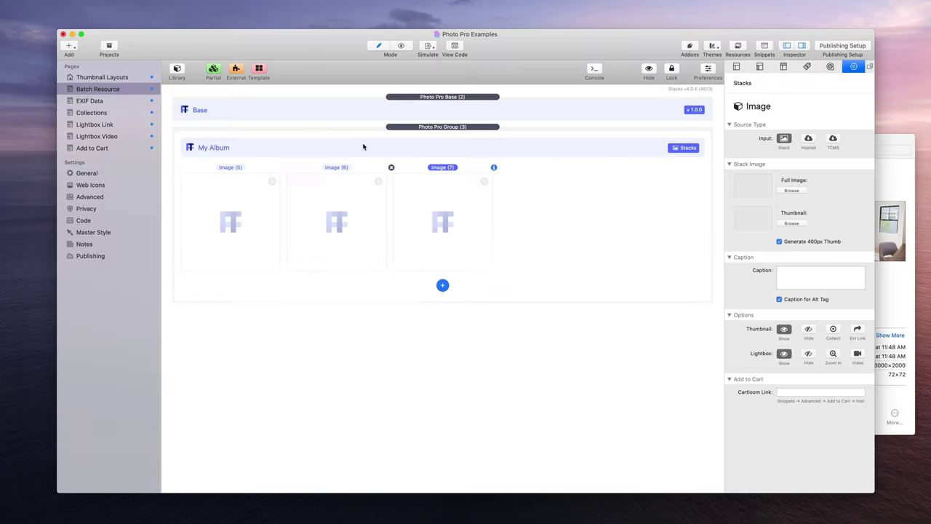
pyautogui.click(231, 151)
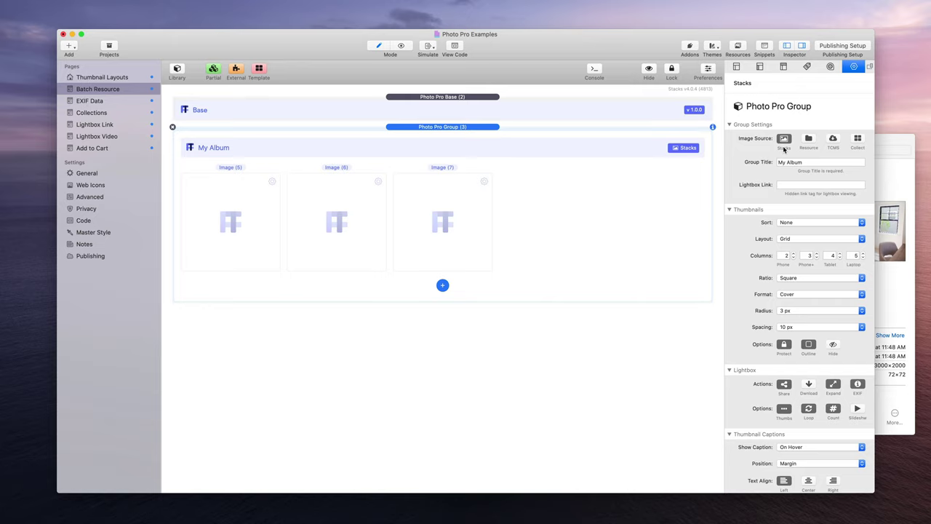
pyautogui.click(207, 231)
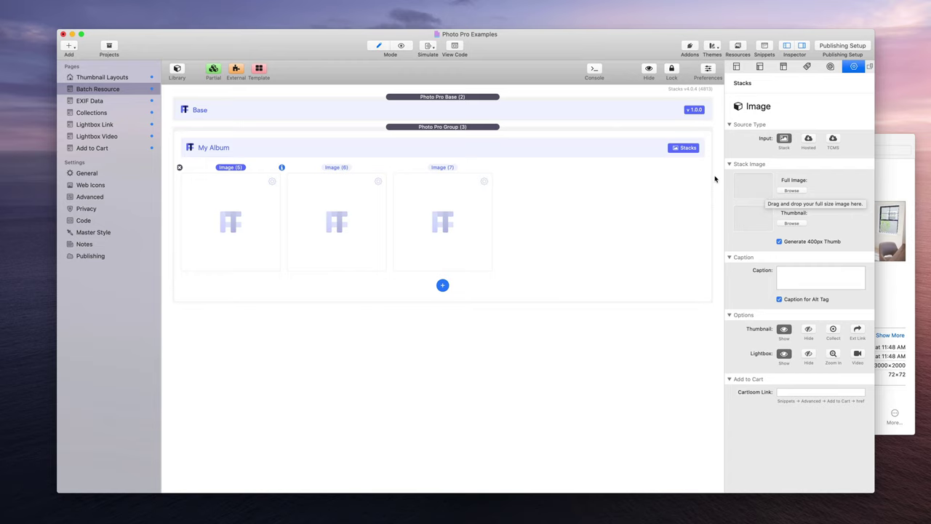
# Step: Change the My Album group's image source from Stacks to Resource
pyautogui.click(647, 160)
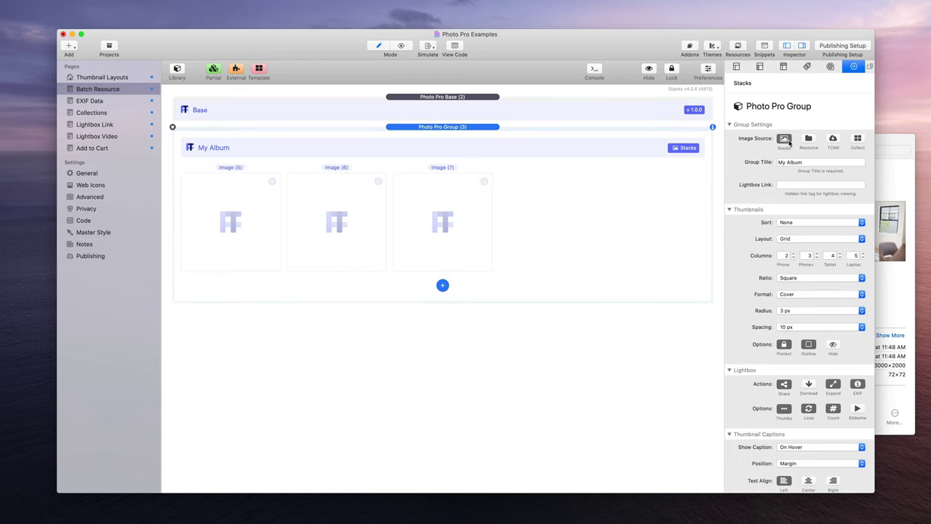
pyautogui.click(809, 140)
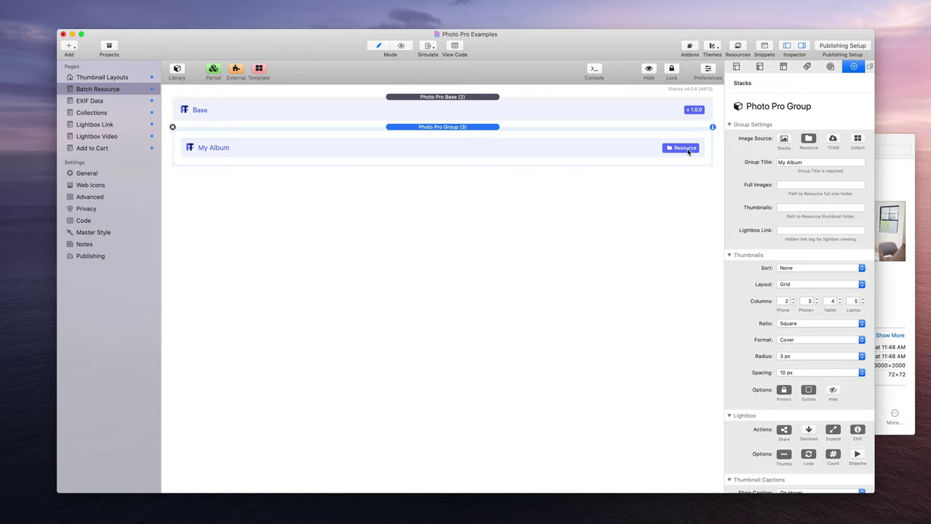
pyautogui.click(784, 138)
pyautogui.click(808, 139)
# Step: Open the project resources in a smaller, repositioned window and collapse the cars, food, animals, people and people-captions folders
pyautogui.click(738, 48)
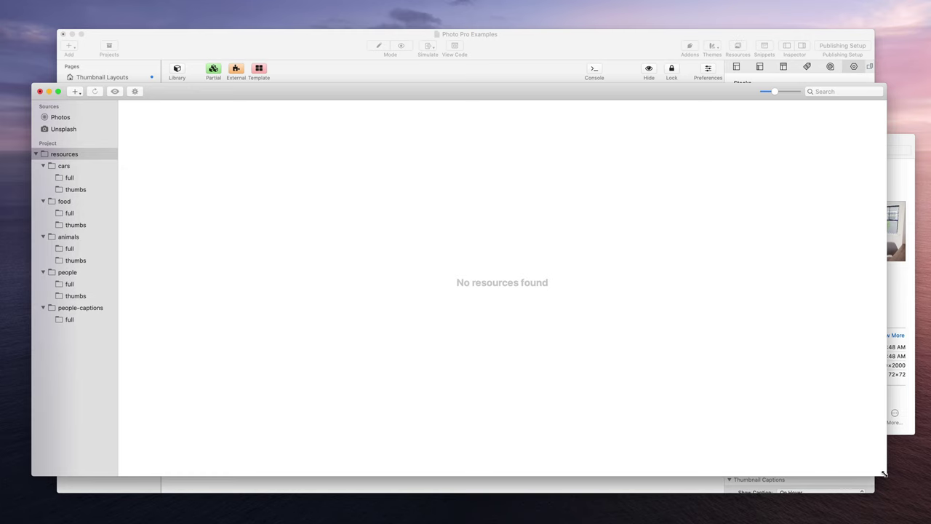
pyautogui.moveTo(886, 475); pyautogui.dragTo(620, 445)
pyautogui.moveTo(412, 96); pyautogui.dragTo(577, 88)
pyautogui.click(214, 160)
pyautogui.click(214, 171)
pyautogui.click(214, 182)
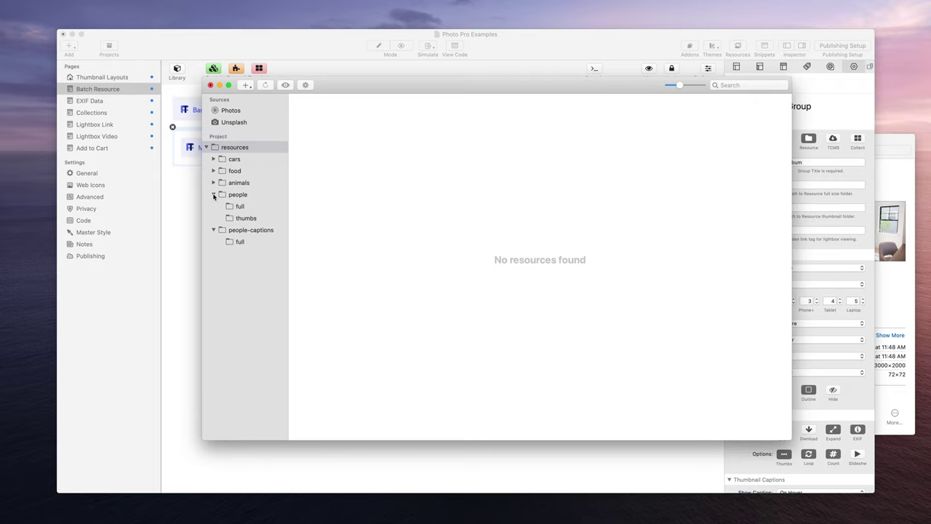
pyautogui.click(214, 195)
pyautogui.click(214, 206)
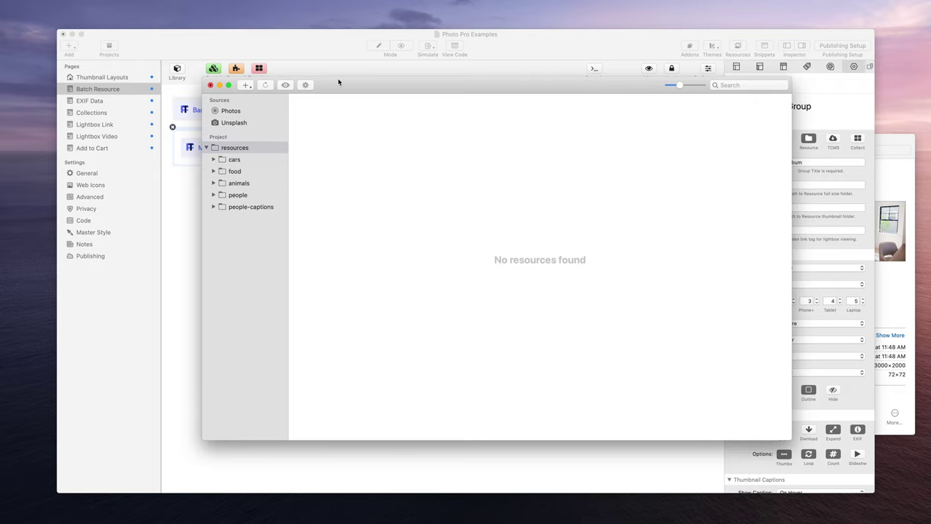
pyautogui.moveTo(340, 83); pyautogui.dragTo(403, 81)
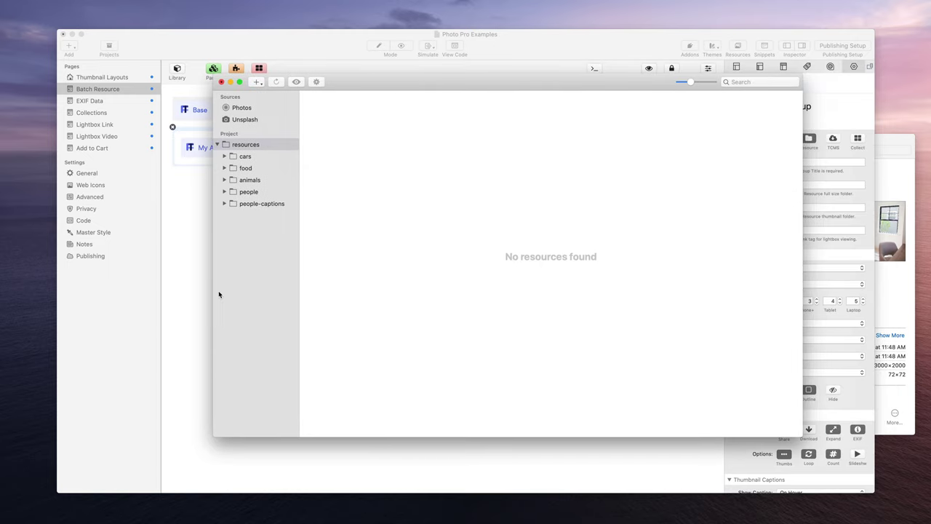
# Step: Create a new folder named batch-images in the project resources
pyautogui.click(257, 83)
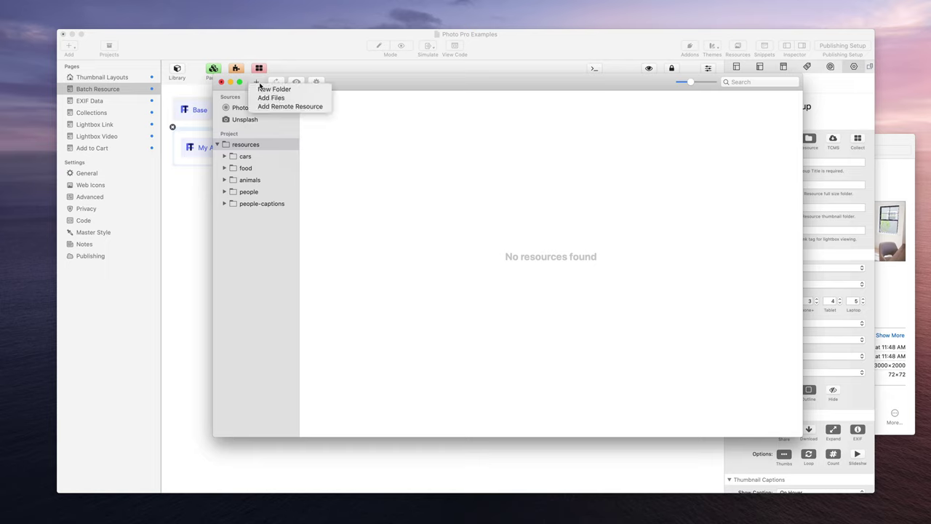
pyautogui.click(274, 88)
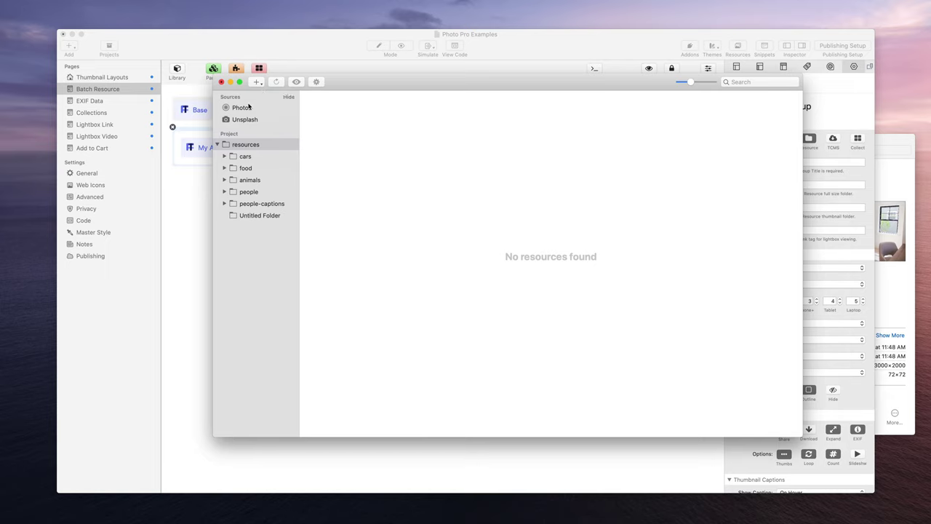
pyautogui.click(248, 217)
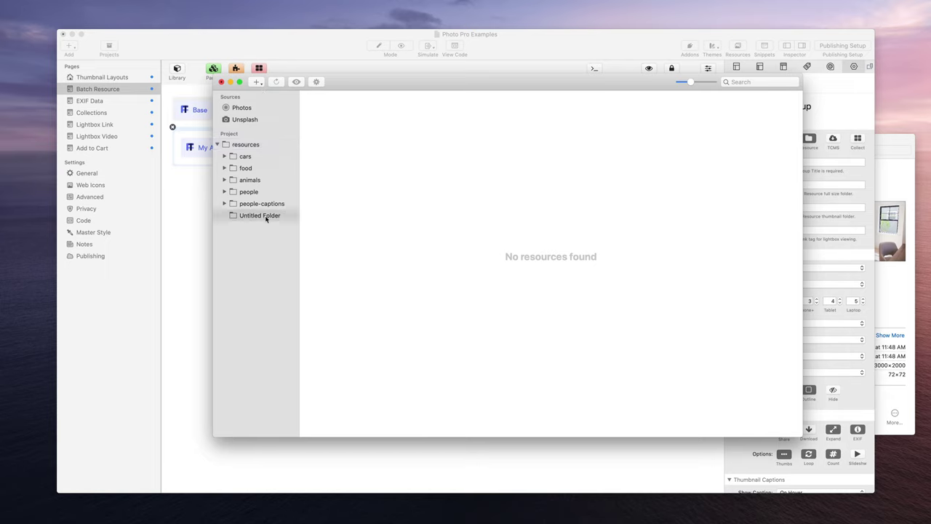
pyautogui.click(266, 217)
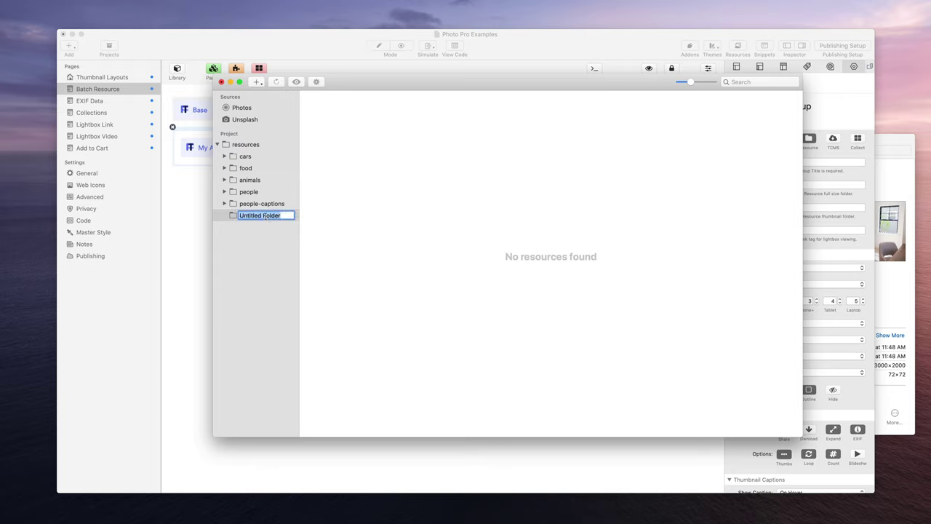
pyautogui.write('batch-images')
pyautogui.press('Return')
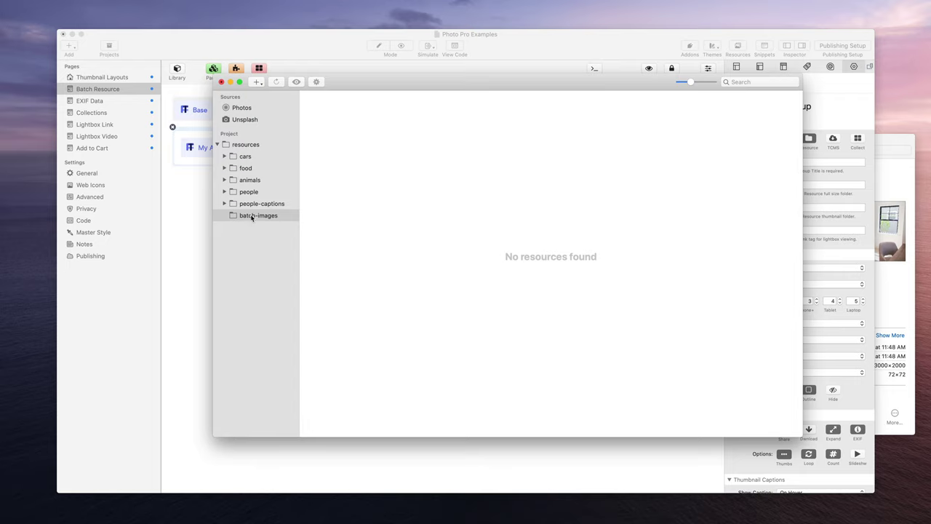
# Step: Switch to Finder and compare the contents of the full and thumbs folders inside the cars folder
pyautogui.click(902, 144)
pyautogui.hscroll(-5, 755, 205)
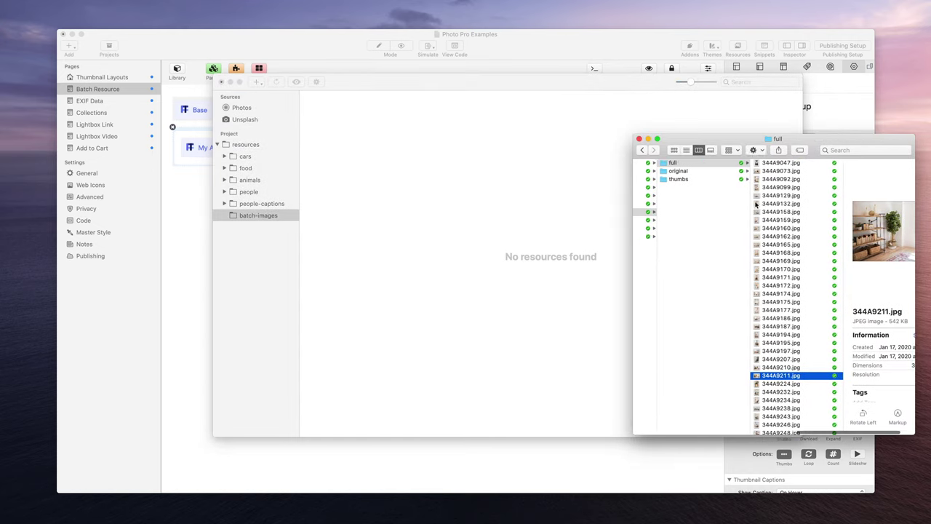
pyautogui.hscroll(2, 755, 205)
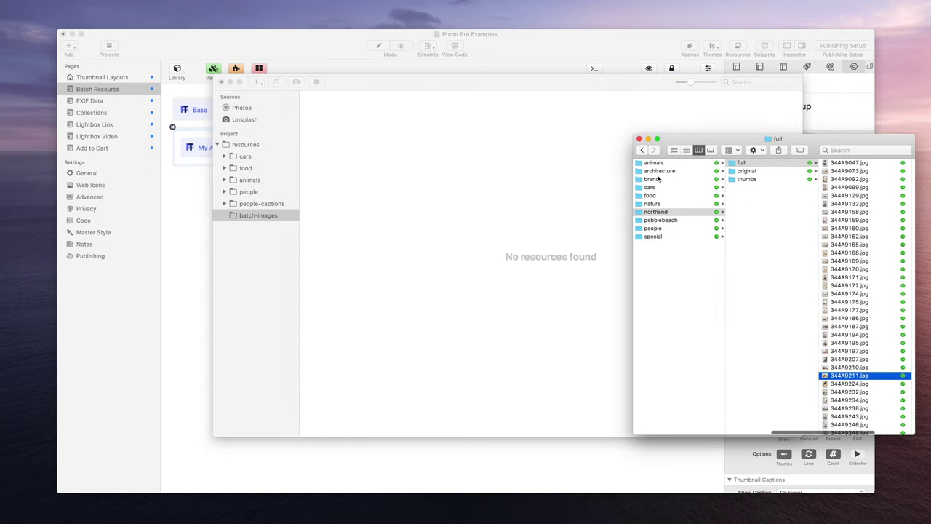
pyautogui.click(668, 188)
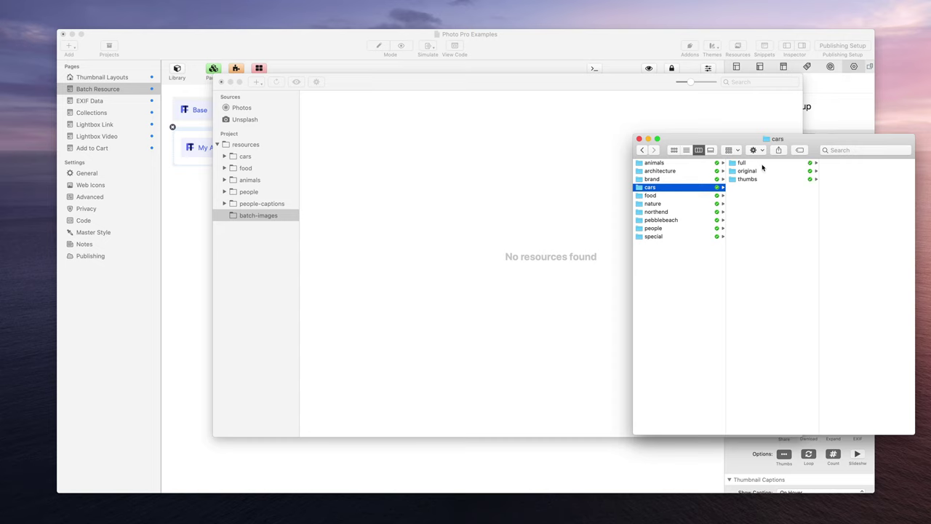
pyautogui.click(763, 164)
pyautogui.click(753, 179)
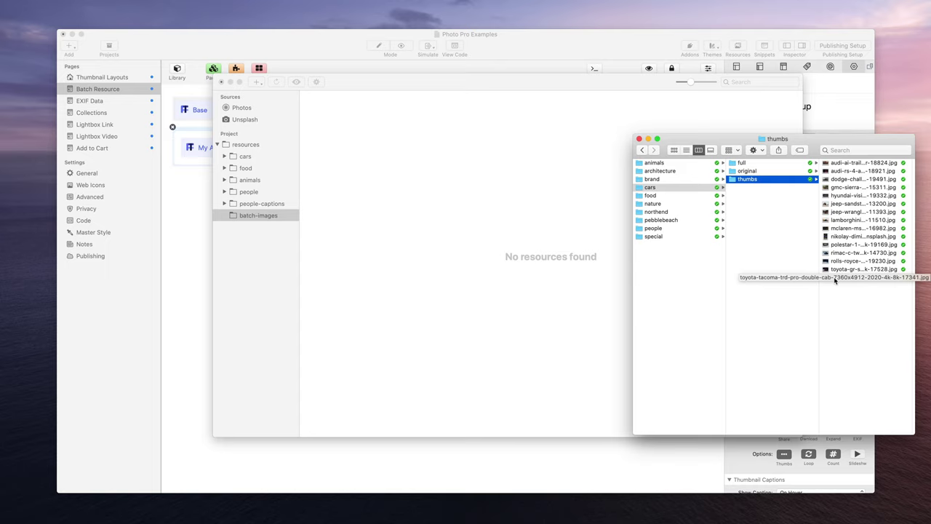
pyautogui.click(746, 165)
pyautogui.click(745, 180)
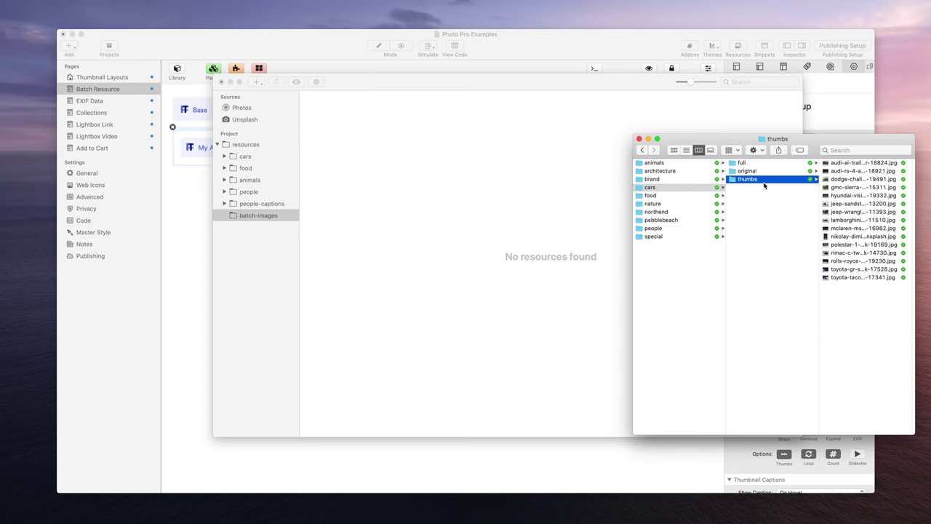
# Step: Move the resources window aside and examine the My Album group's Full Images and Thumbnails path fields in the website project
pyautogui.click(600, 86)
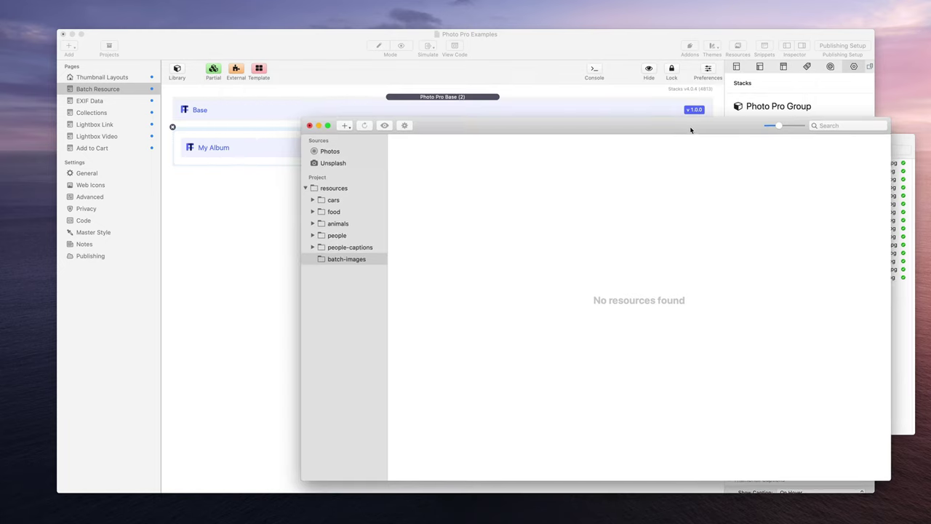
pyautogui.click(603, 52)
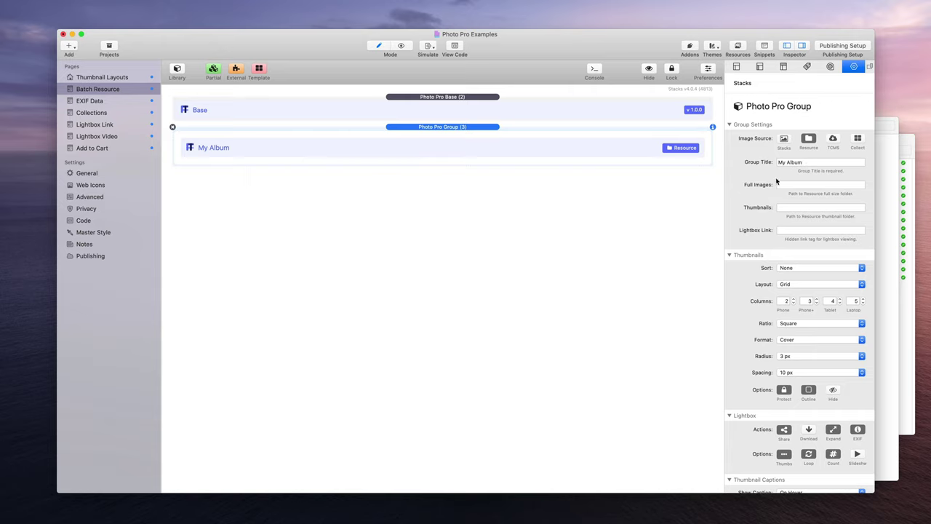
pyautogui.click(782, 185)
pyautogui.click(797, 208)
# Step: Return to Finder and check that the cars album's full and thumbs folders hold matching image file names
pyautogui.click(887, 164)
pyautogui.click(909, 148)
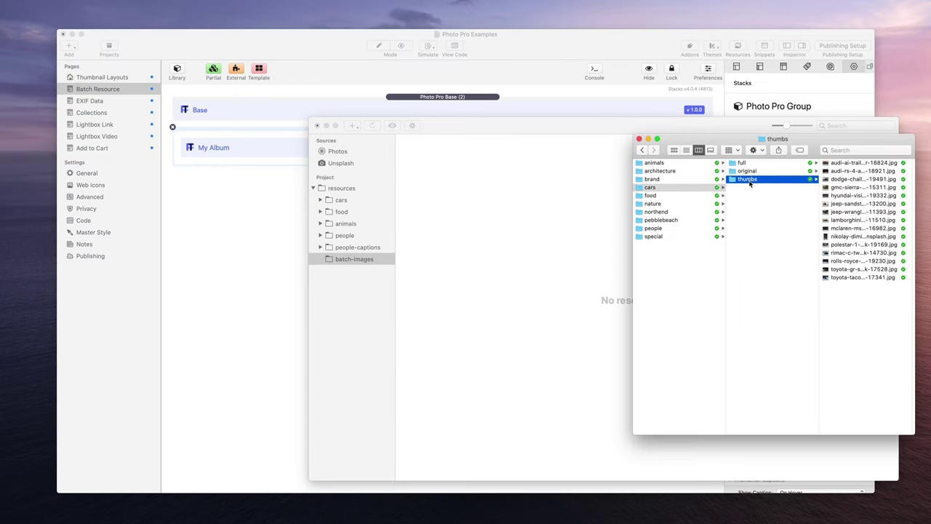
pyautogui.click(751, 164)
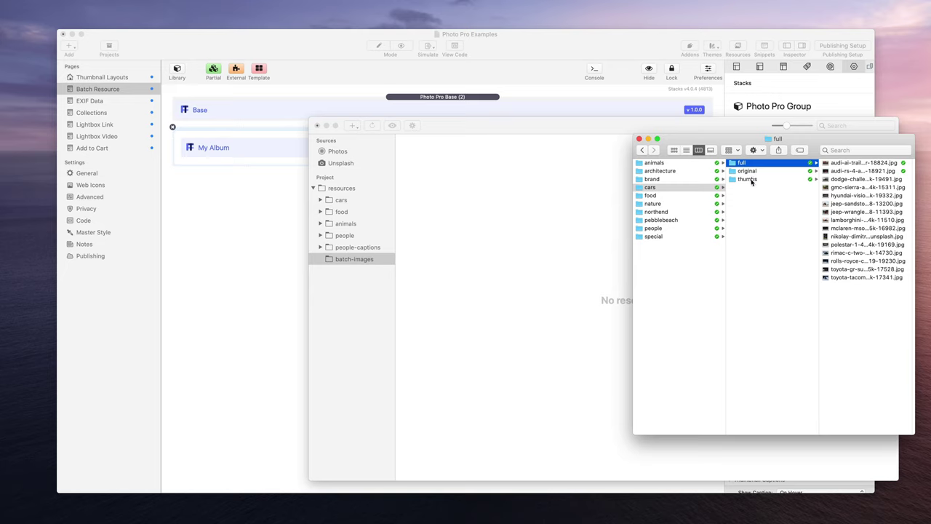
pyautogui.click(752, 180)
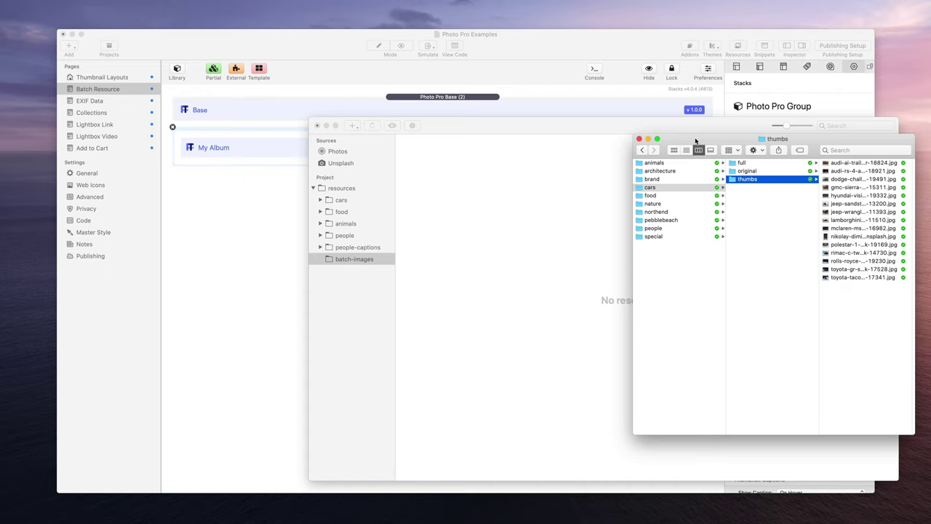
# Step: Arrange the resources window and the Finder window so both are accessible, and select the cars folder in Finder
pyautogui.moveTo(687, 140); pyautogui.dragTo(698, 211)
pyautogui.click(487, 245)
pyautogui.moveTo(500, 128); pyautogui.dragTo(428, 102)
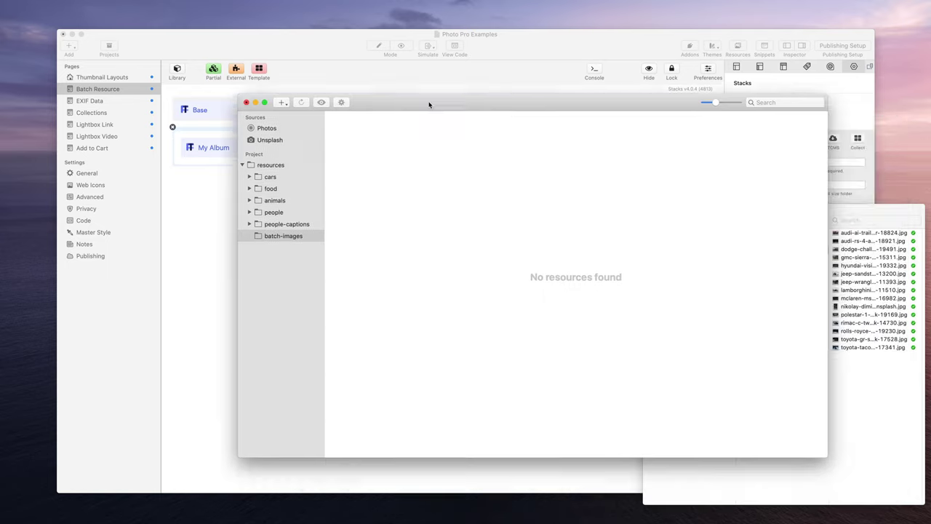
pyautogui.moveTo(827, 459); pyautogui.dragTo(677, 437)
pyautogui.click(778, 298)
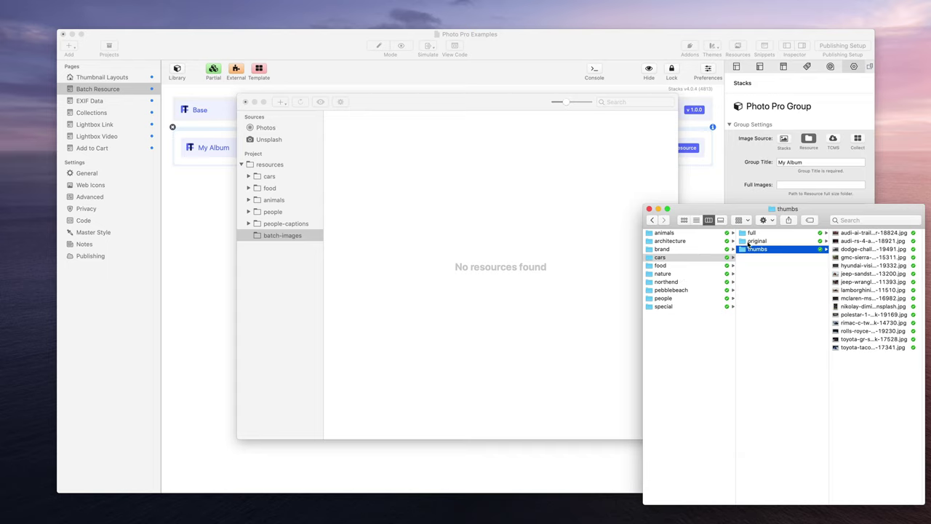
pyautogui.click(665, 259)
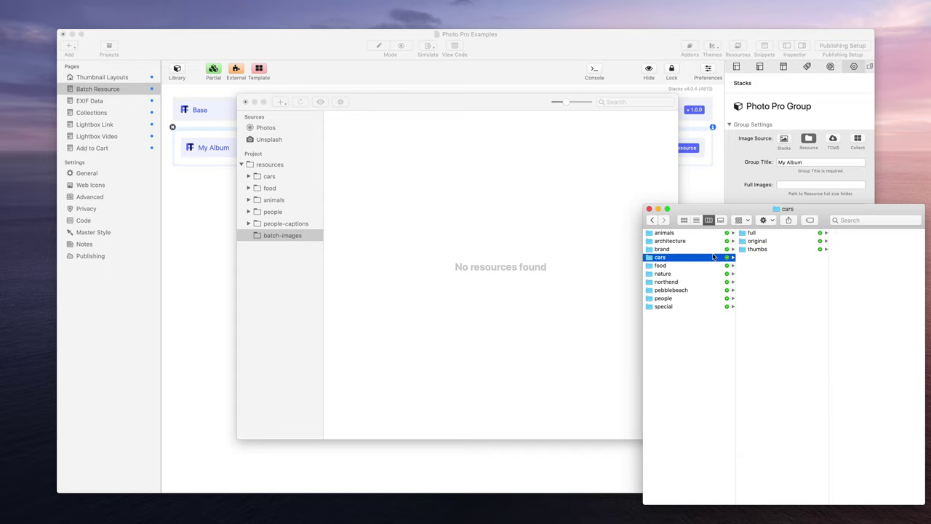
# Step: Add the cars album's full folder to the batch-images resource folder as duplicates, and look through its imported images
pyautogui.click(761, 234)
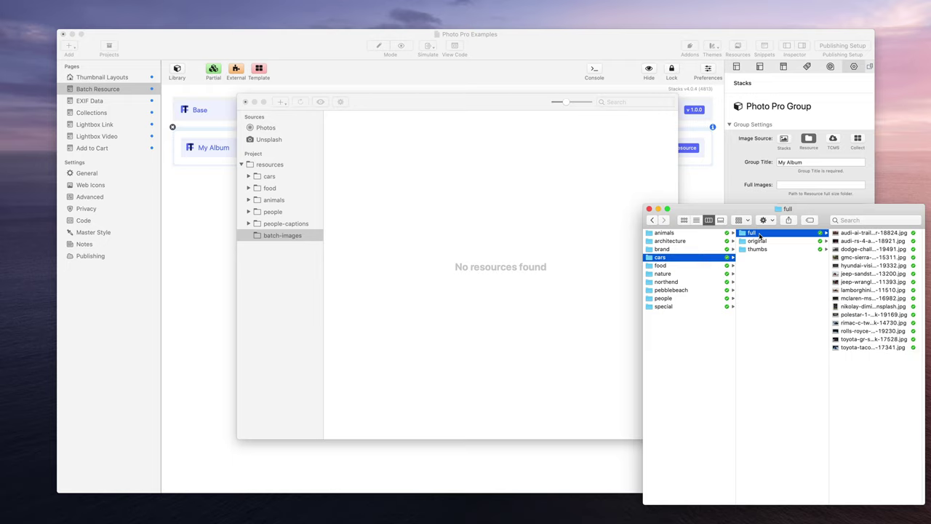
pyautogui.moveTo(753, 234); pyautogui.dragTo(496, 215)
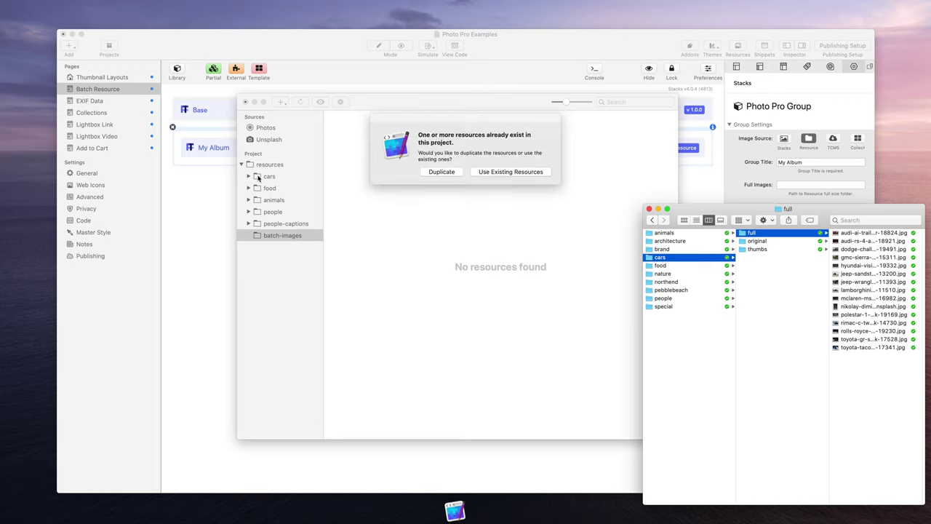
pyautogui.click(436, 172)
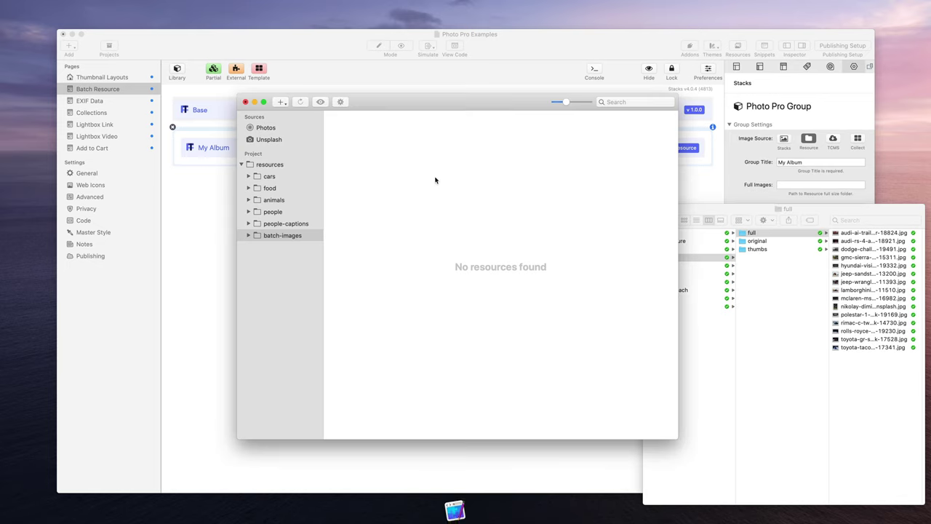
pyautogui.click(248, 235)
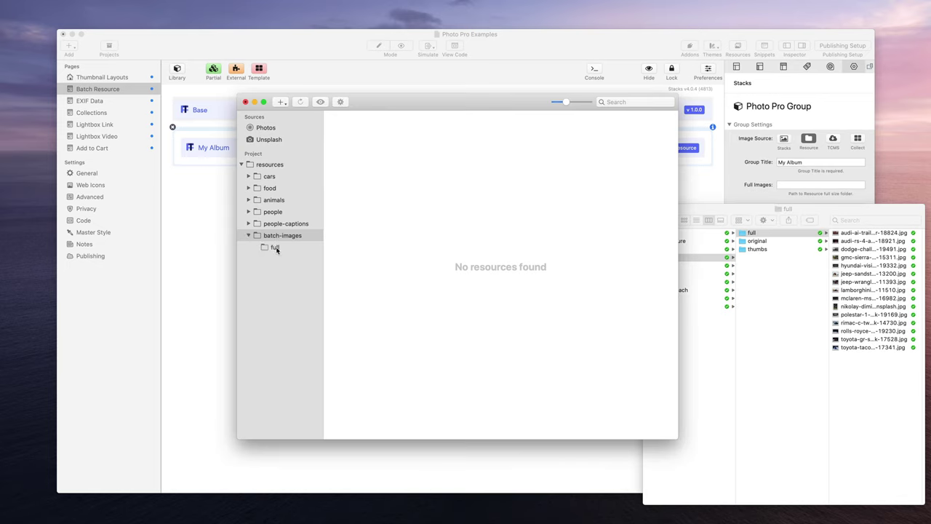
pyautogui.click(276, 248)
pyautogui.scroll(-3, 455, 241)
pyautogui.scroll(3, 454, 242)
# Step: Add the cars album's thumbs folder to the batch-images resource folder as duplicates, and view both imported subfolders
pyautogui.click(276, 237)
pyautogui.moveTo(758, 249); pyautogui.dragTo(500, 208)
pyautogui.click(440, 171)
pyautogui.click(283, 251)
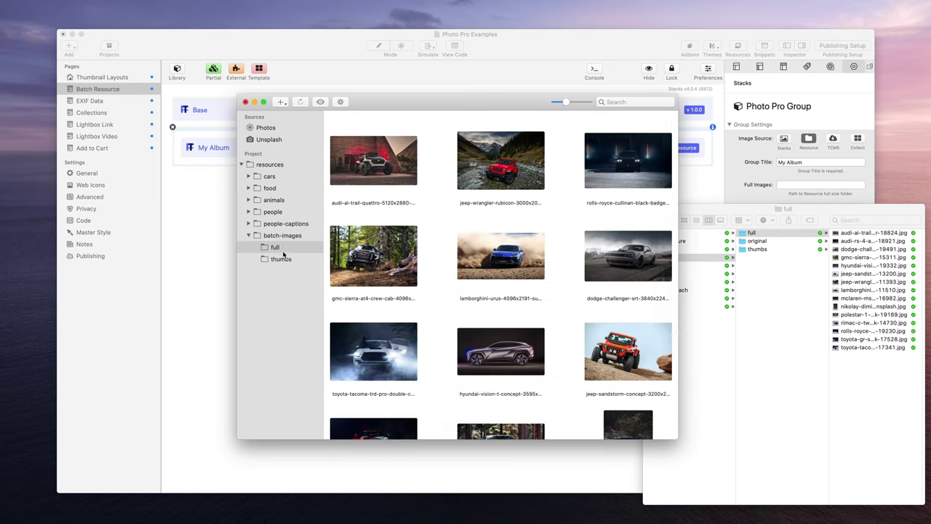
pyautogui.click(283, 259)
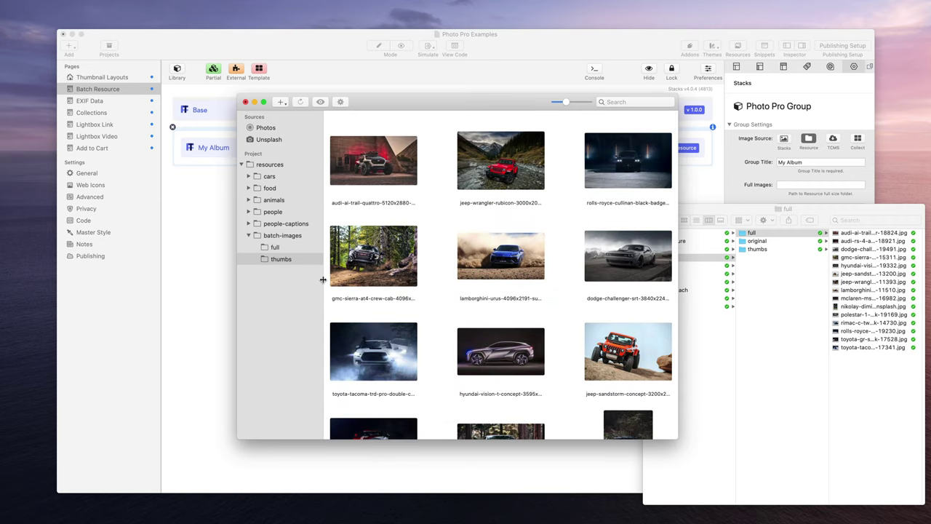
# Step: Close and reopen the project resources window, placing it clear of the My Album group's image path fields
pyautogui.moveTo(387, 103); pyautogui.dragTo(506, 107)
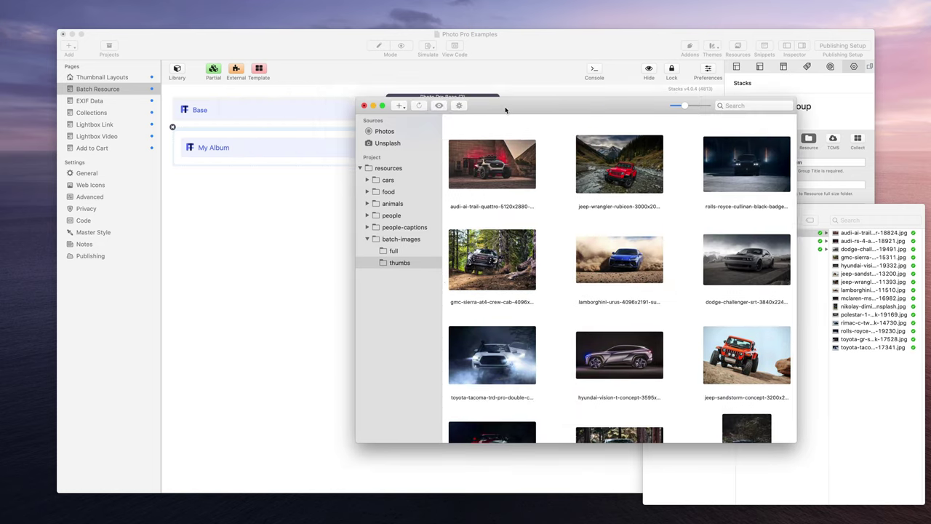
pyautogui.click(365, 106)
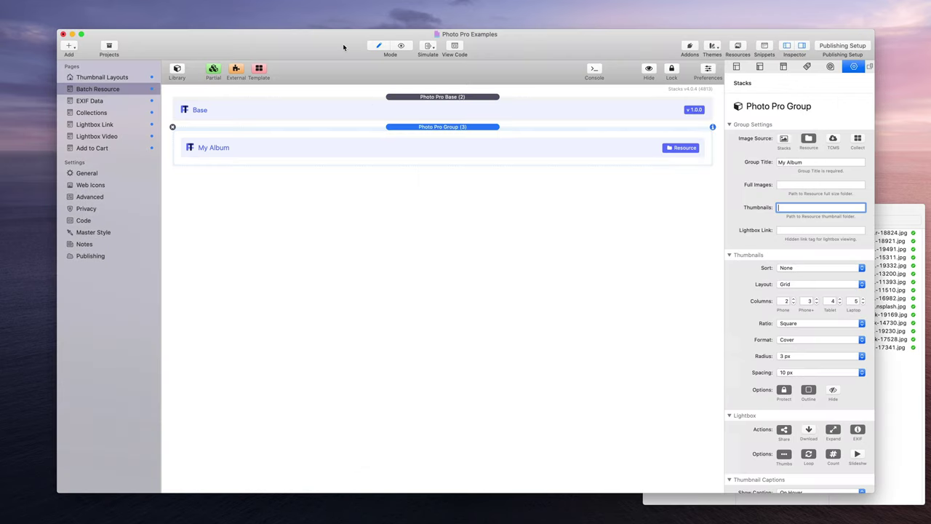
pyautogui.click(794, 184)
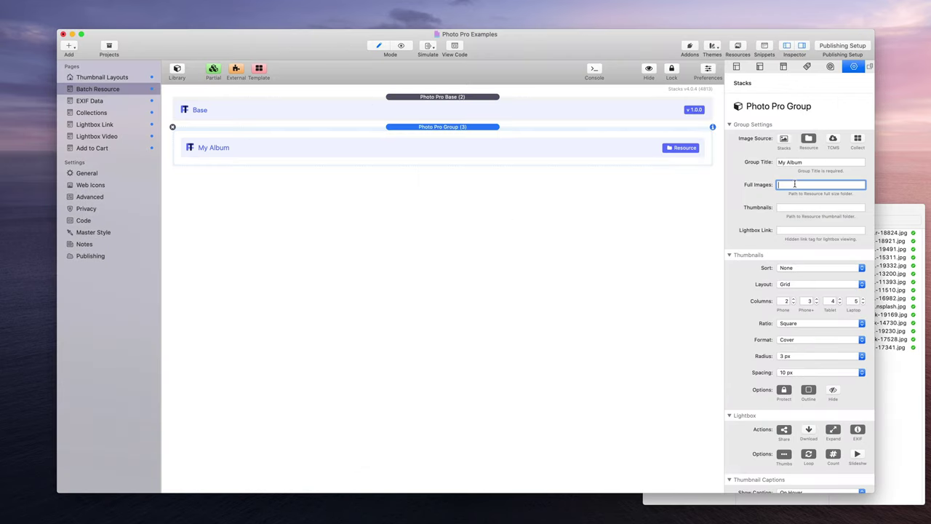
pyautogui.click(737, 46)
pyautogui.moveTo(632, 108); pyautogui.dragTo(553, 96)
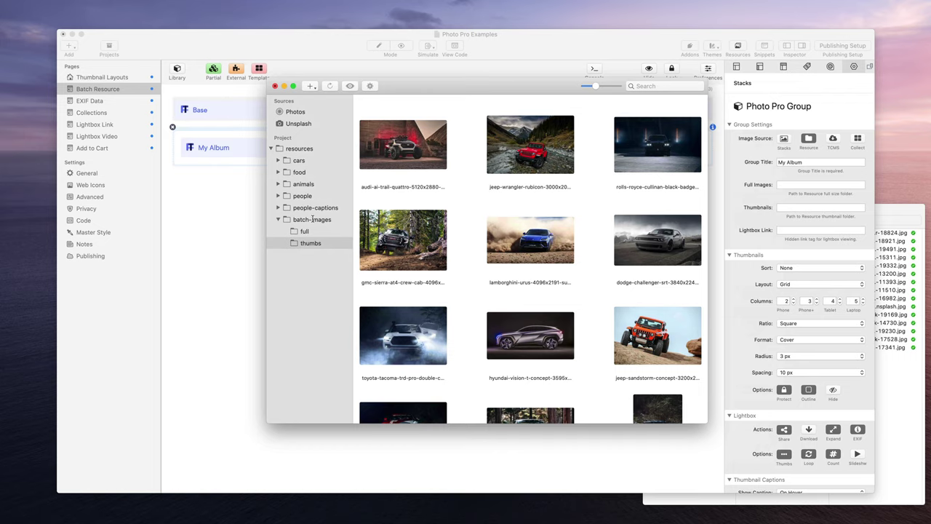
pyautogui.moveTo(429, 92); pyautogui.dragTo(391, 22)
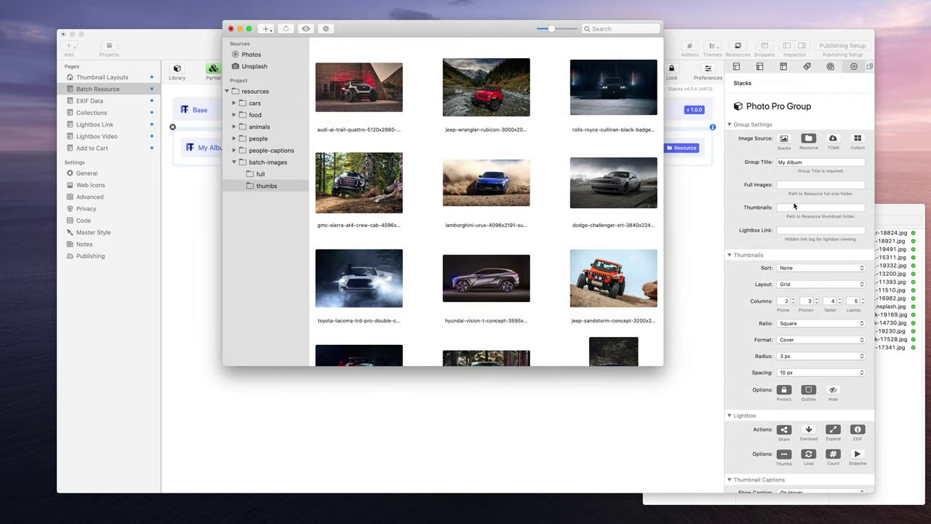
# Step: Set the My Album group's Full Images path to batch-images/full and its Thumbnails path to batch-images/thumbs
pyautogui.click(786, 185)
pyautogui.write('batch-images')
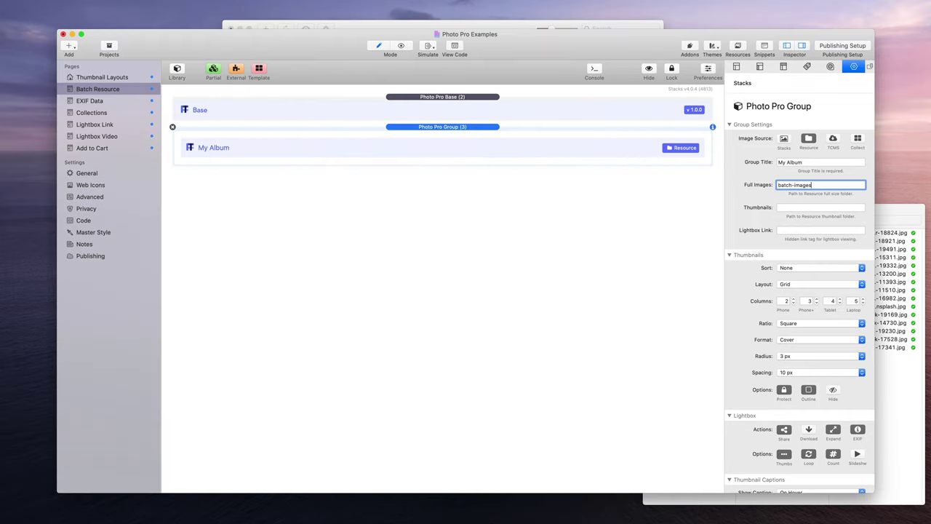
pyautogui.write('/fu')
pyautogui.click(483, 26)
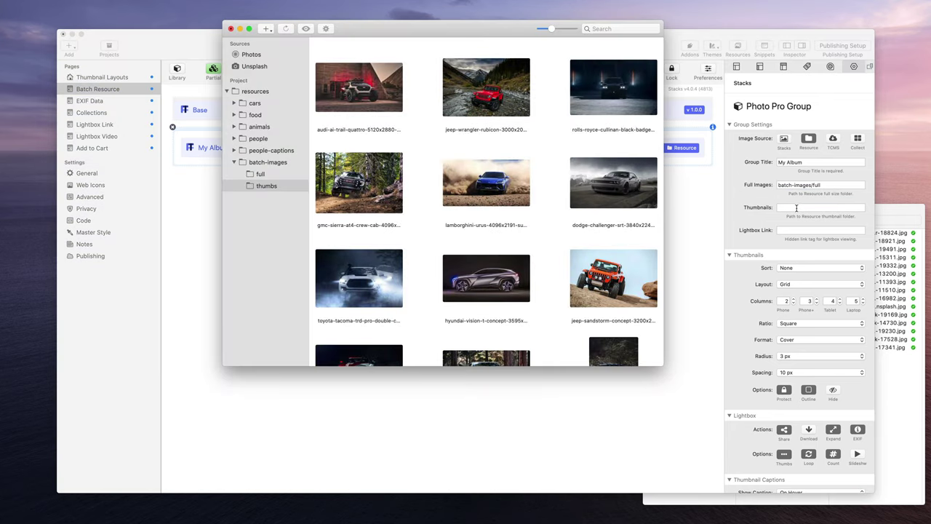
pyautogui.click(792, 208)
pyautogui.write('batch')
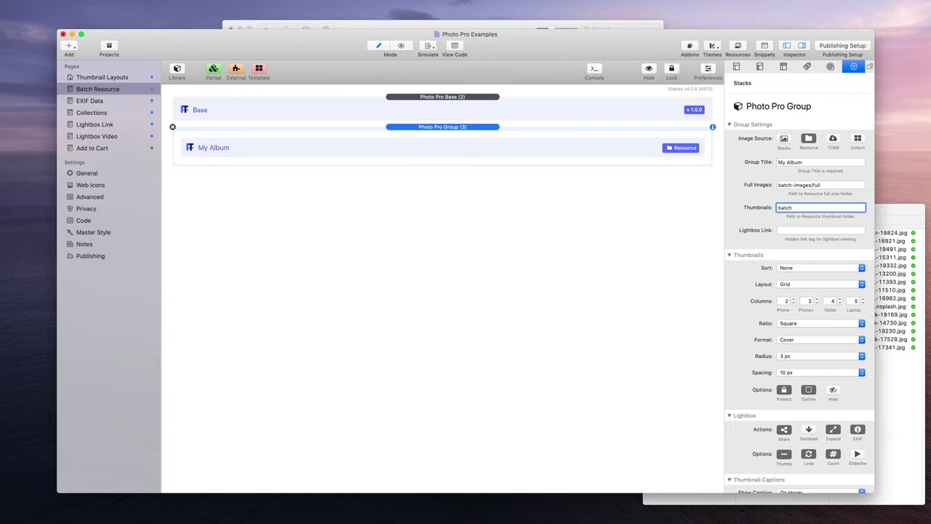
pyautogui.write('-images/thumbs')
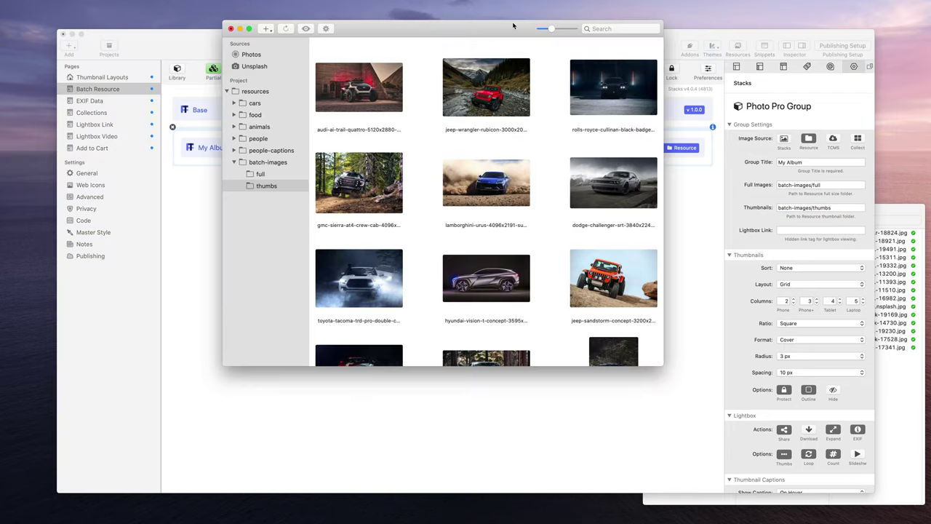
# Step: Preview the Batch Resource page, open the first car photo in the lightbox, step through further images and close it
pyautogui.click(513, 25)
pyautogui.click(200, 48)
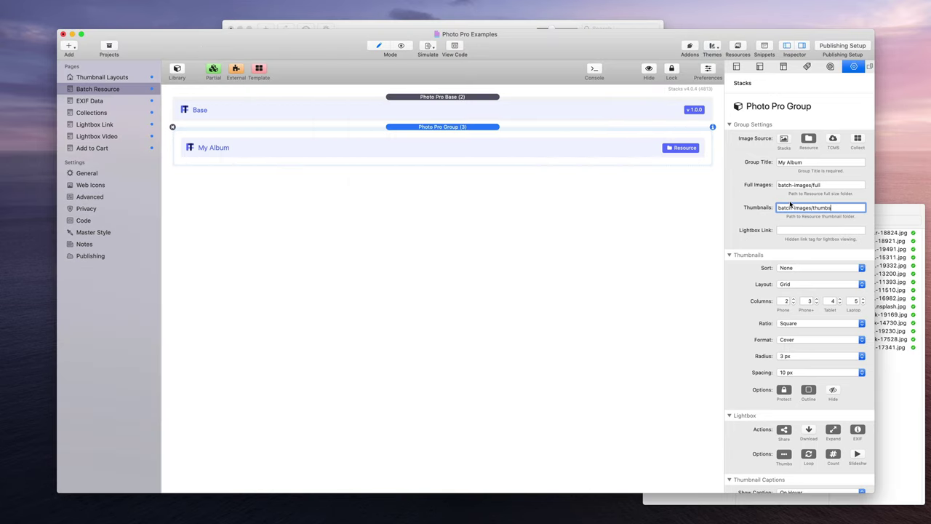
pyautogui.click(613, 231)
pyautogui.press('super+r')
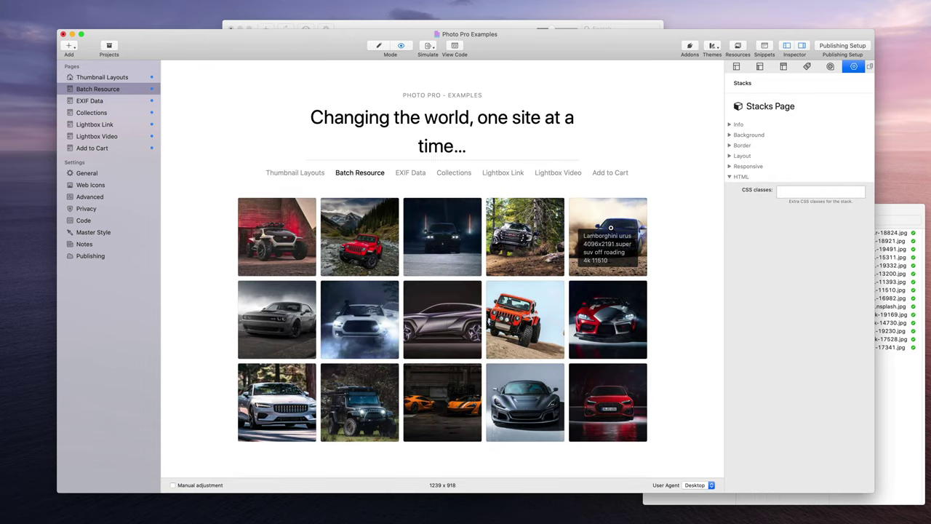
pyautogui.click(309, 234)
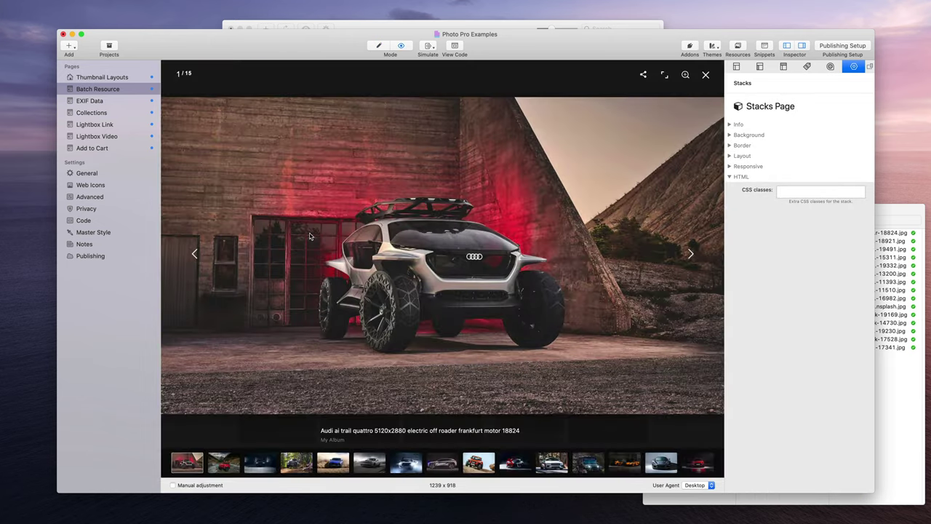
pyautogui.click(690, 257)
pyautogui.click(690, 256)
pyautogui.click(706, 74)
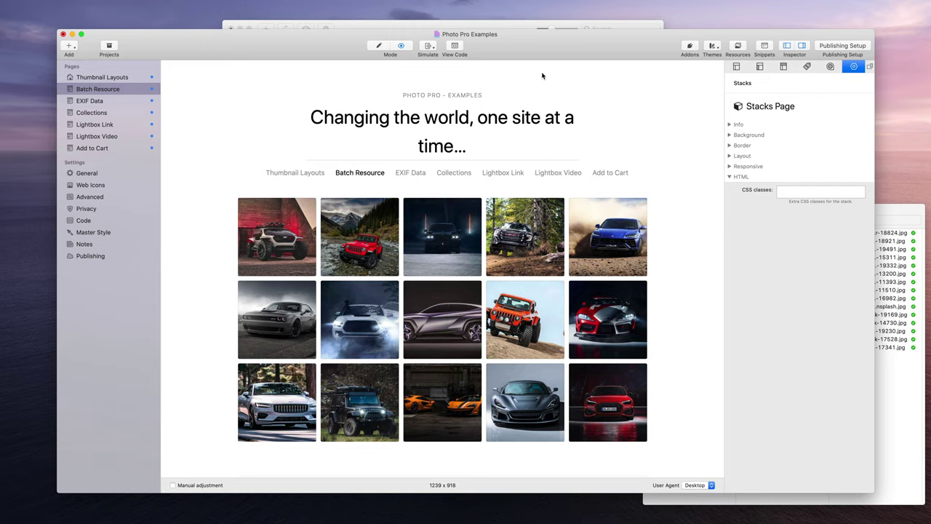
# Step: Return to editing the My Album group and examine the cars and food folders in the project resources for alternative image sets
pyautogui.press('super+e')
pyautogui.click(557, 149)
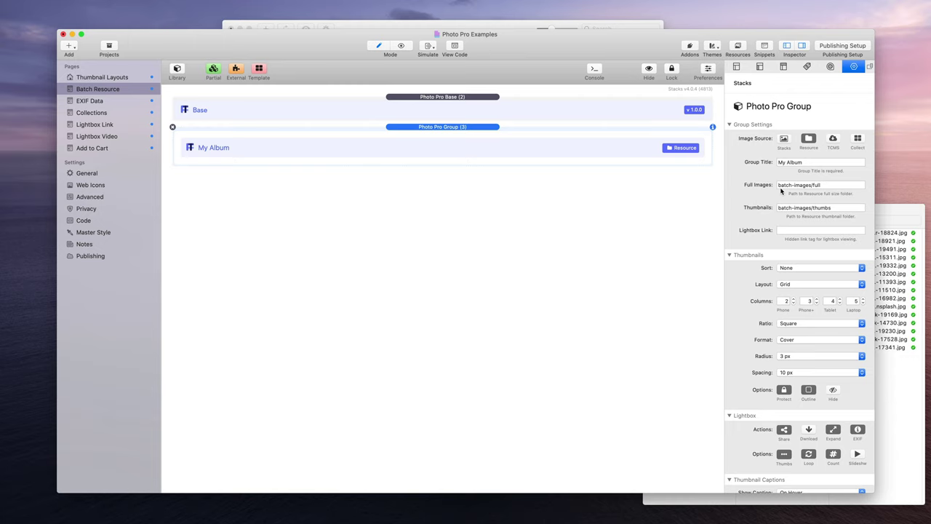
pyautogui.click(510, 26)
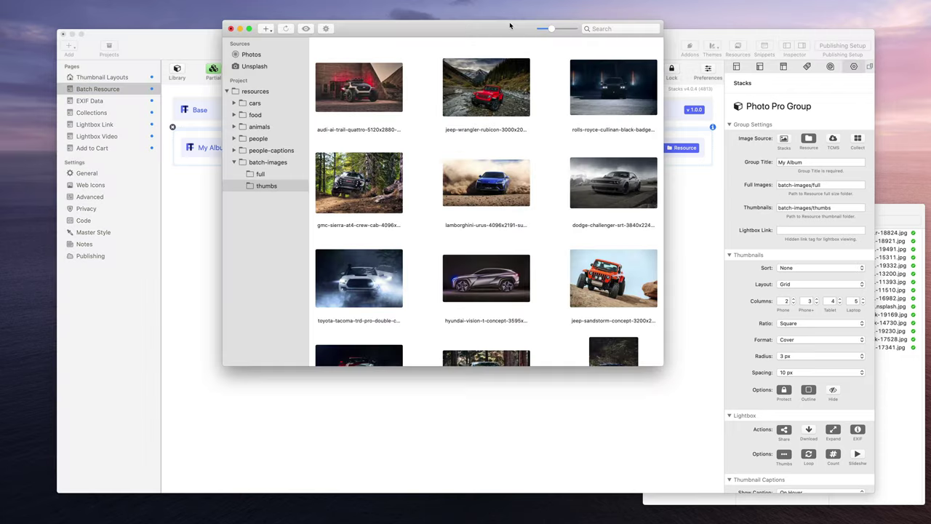
pyautogui.click(234, 163)
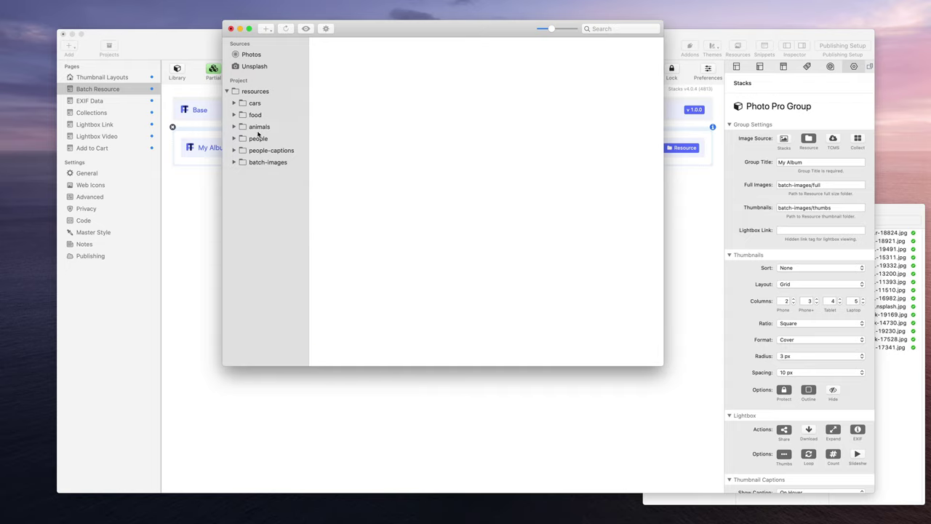
pyautogui.click(234, 103)
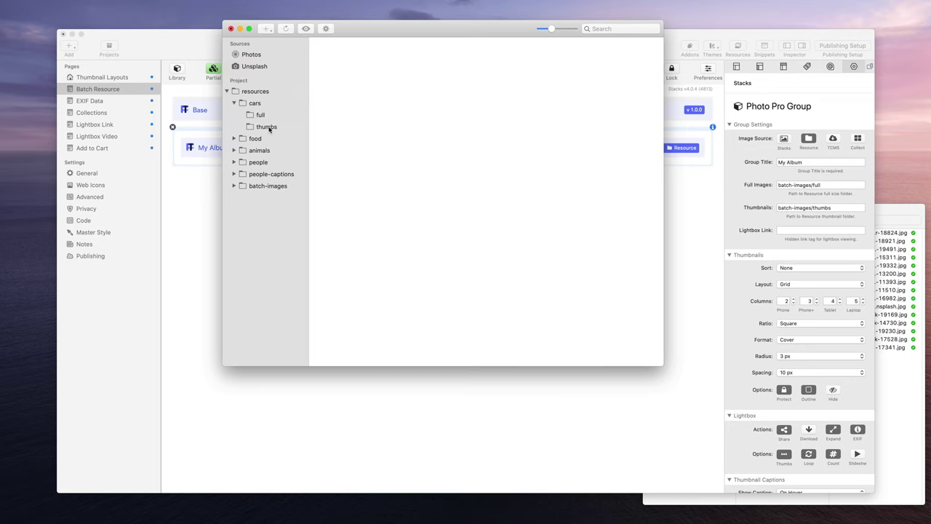
pyautogui.click(261, 117)
pyautogui.click(268, 127)
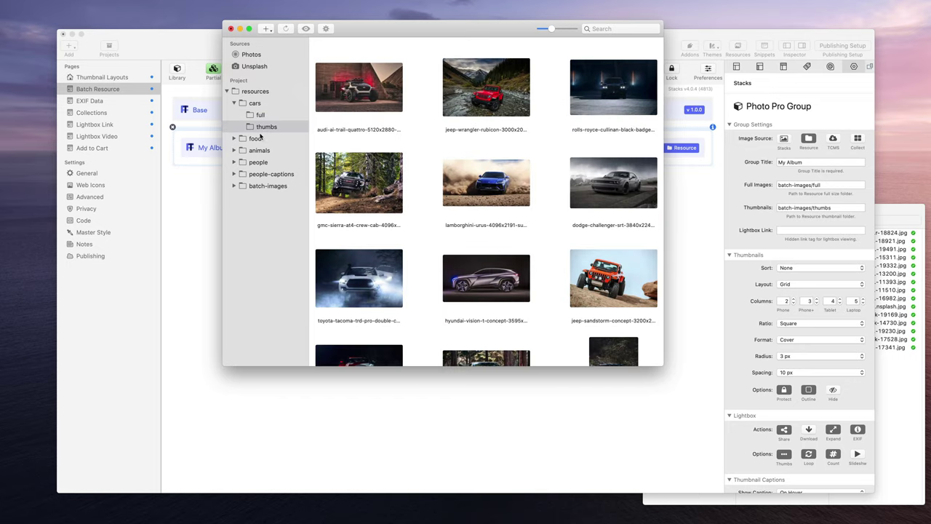
pyautogui.click(234, 103)
pyautogui.click(234, 115)
pyautogui.click(253, 115)
# Step: Change the My Album group's Full Images path to food/full and its Thumbnails path to food/thumbs
pyautogui.click(811, 186)
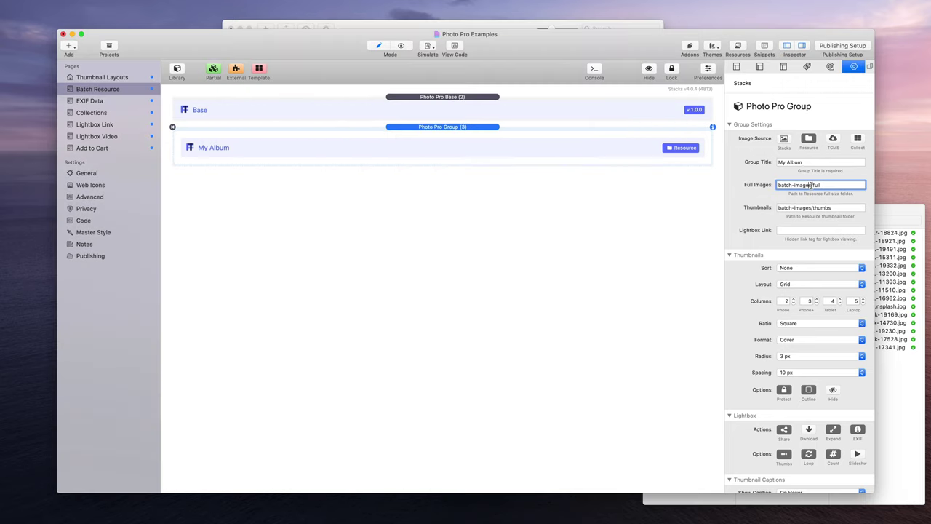
pyautogui.moveTo(812, 186); pyautogui.dragTo(778, 186)
pyautogui.write('food')
pyautogui.moveTo(811, 208); pyautogui.dragTo(778, 207)
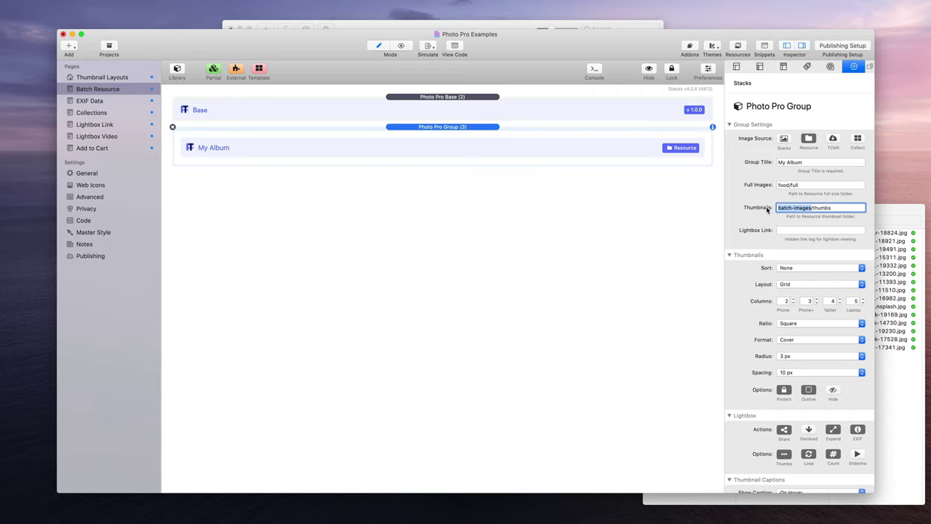
pyautogui.write('food')
# Step: Preview the food album, browse its images in the lightbox, close it and check the thumbnail captions in the grid
pyautogui.press('super+r')
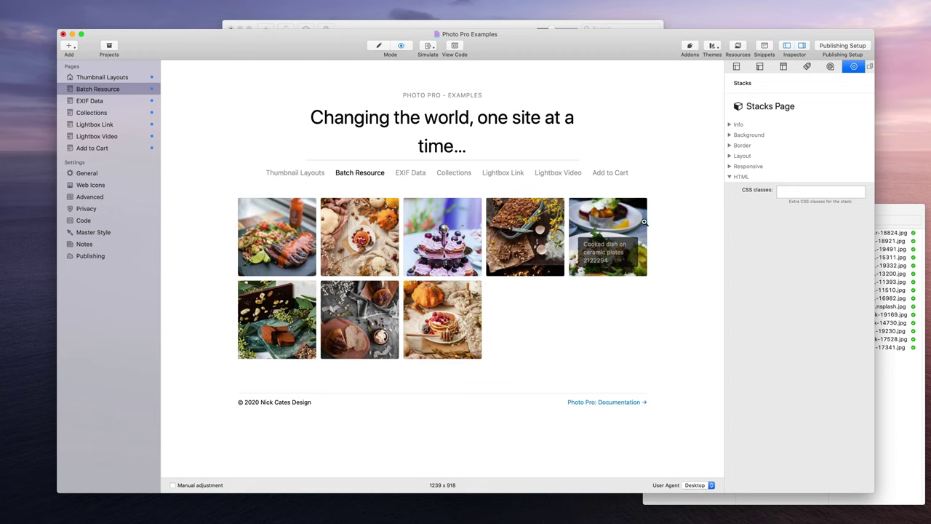
pyautogui.click(614, 223)
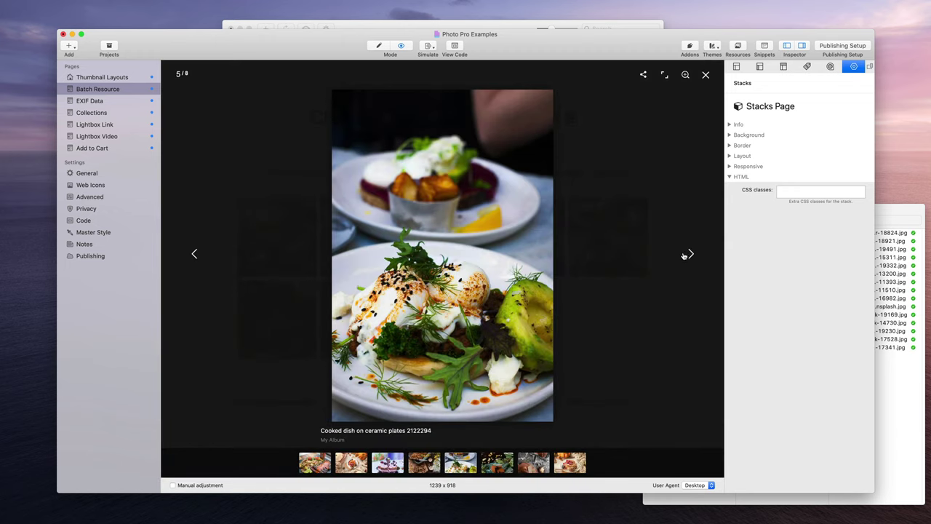
pyautogui.click(690, 254)
pyautogui.click(689, 254)
pyautogui.click(690, 254)
pyautogui.click(689, 254)
pyautogui.click(689, 254)
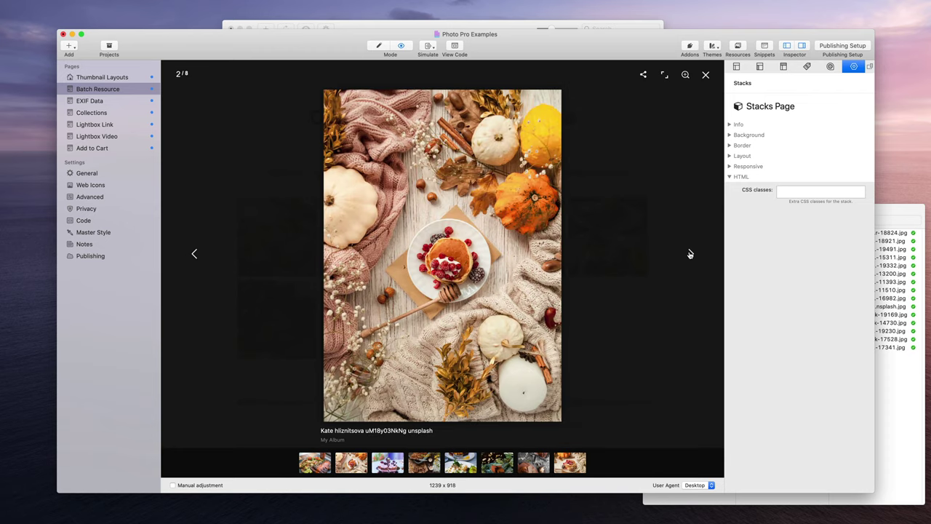
pyautogui.click(652, 211)
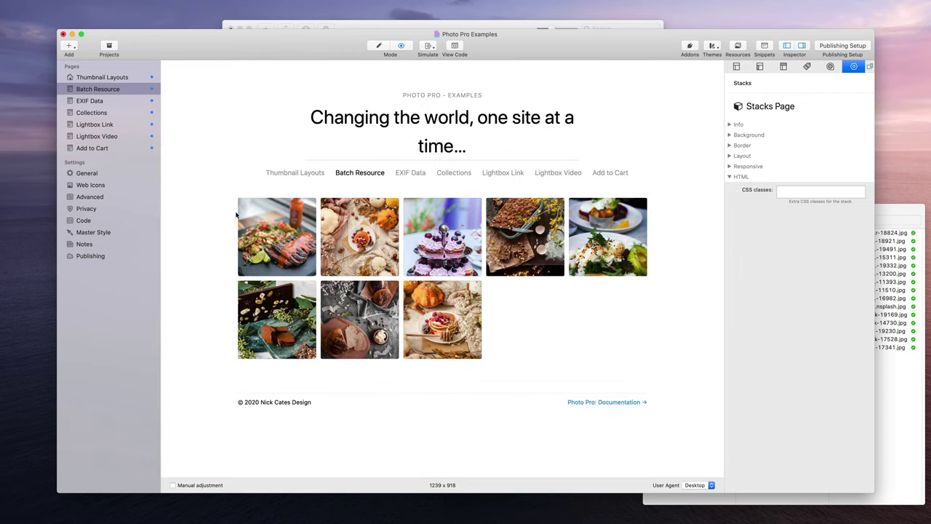
pyautogui.moveTo(288, 234)
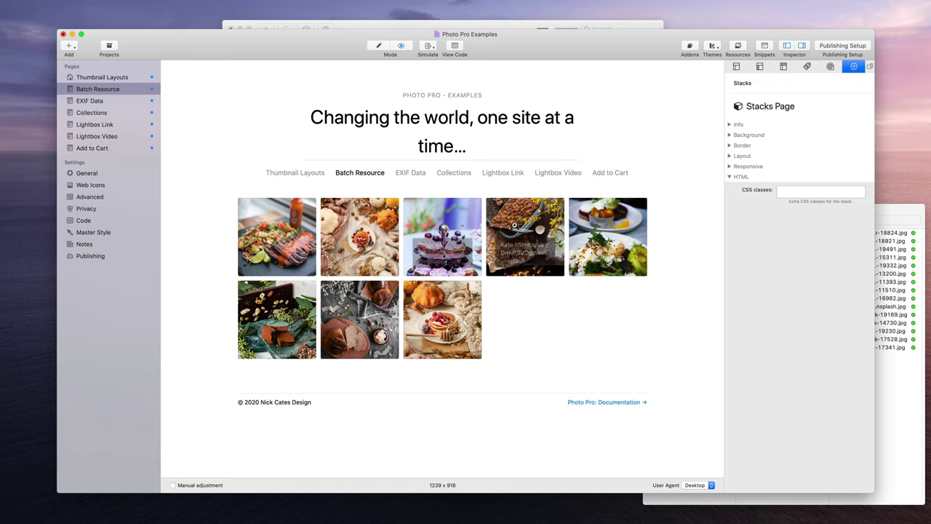
pyautogui.moveTo(422, 330)
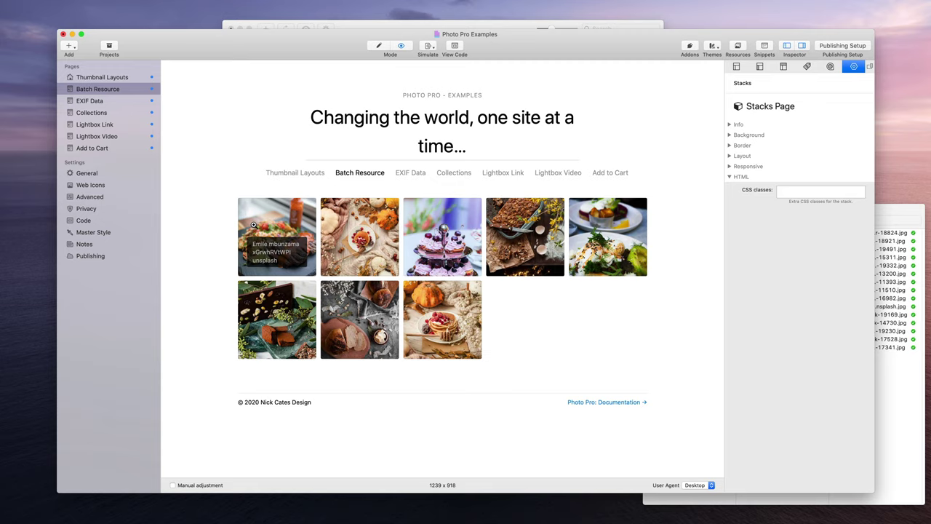
# Step: Return to edit mode, select the My Album group and review its thumbnail, lightbox and caption settings
pyautogui.press('super+shift+p')
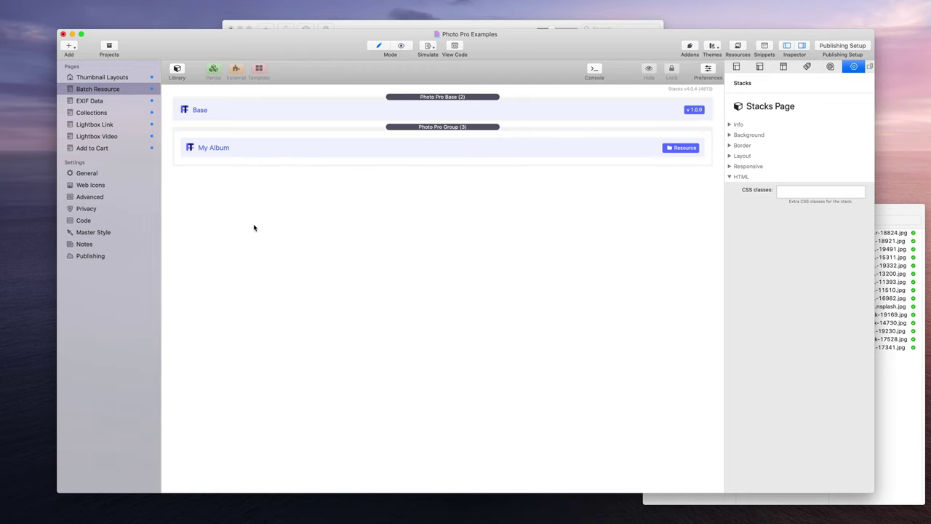
pyautogui.click(287, 147)
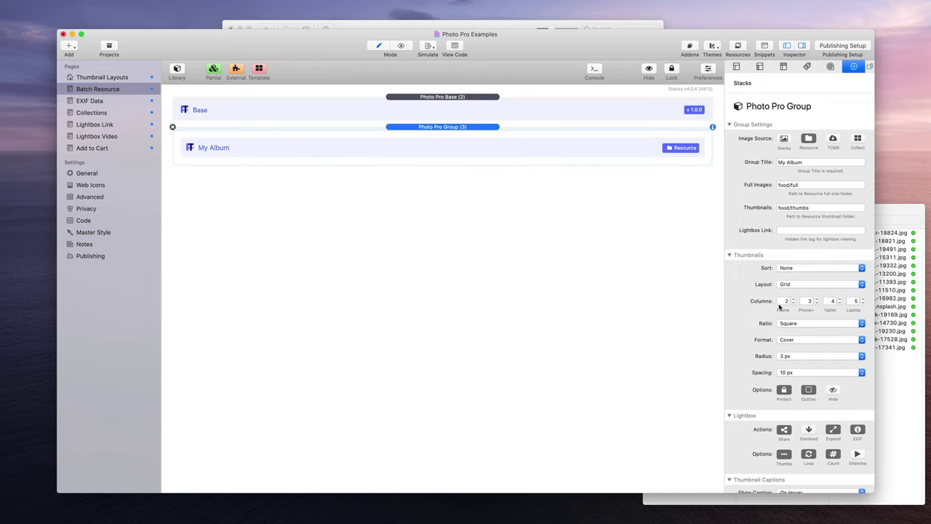
pyautogui.scroll(-10, 780, 307)
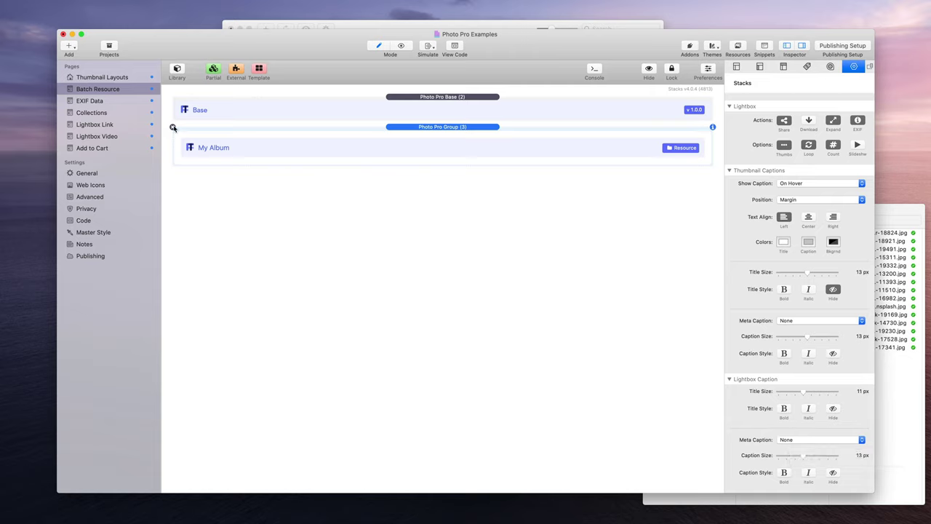
# Step: Change the My Album group's Full Images path to people/full and Thumbnails path to people/thumbs, and preview the page
pyautogui.scroll(10, 797, 197)
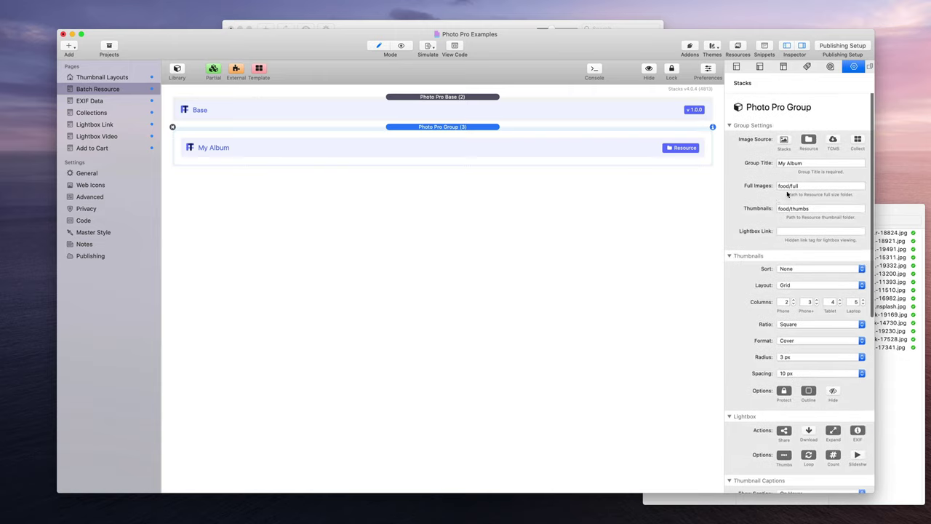
pyautogui.doubleClick(783, 185)
pyautogui.write('people')
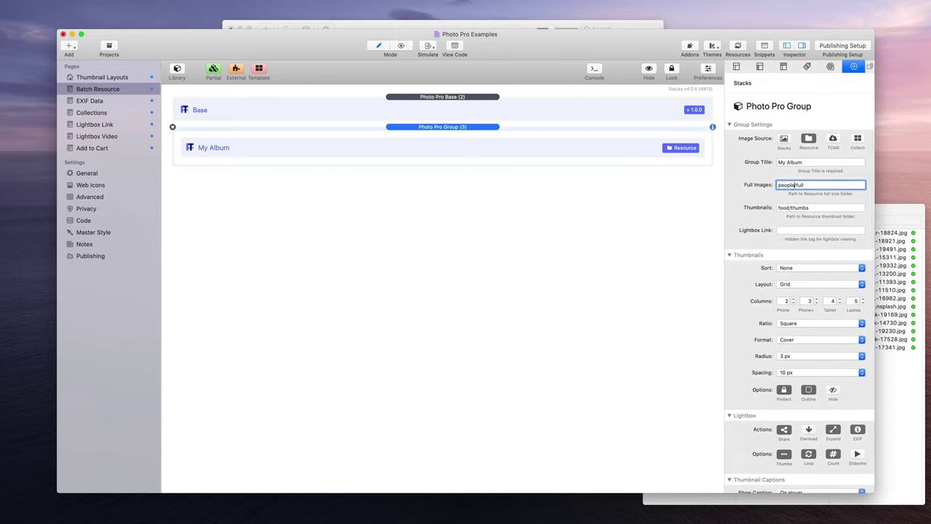
pyautogui.doubleClick(785, 208)
pyautogui.write('people')
pyautogui.press('Return')
pyautogui.press('super+r')
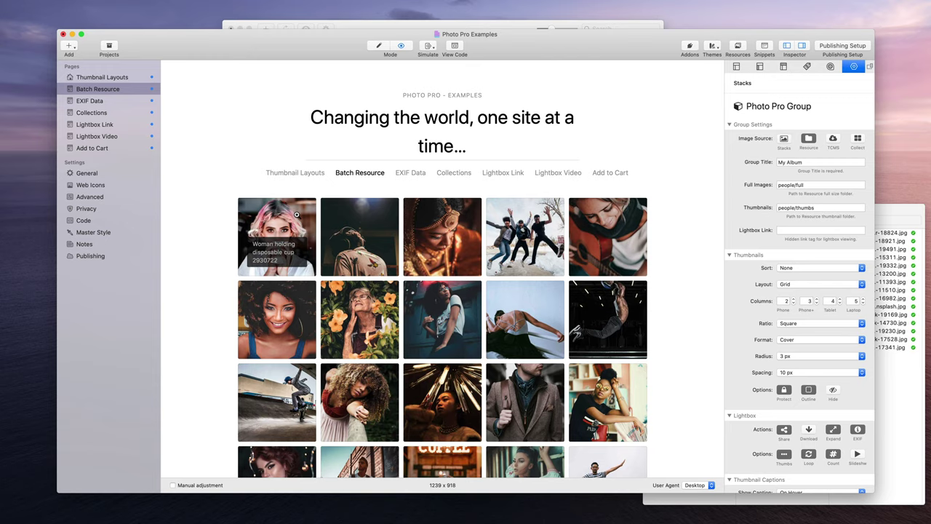
# Step: Return to edit mode and set the Thumbnail Captions' Meta Caption of the My Album group to IPTC "ObjectName" (Title)
pyautogui.press('super+e')
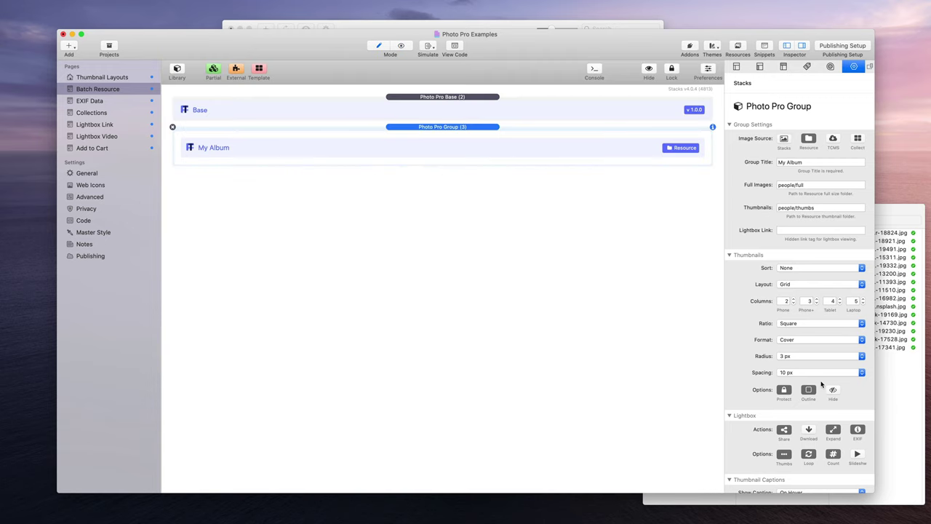
pyautogui.scroll(-10, 786, 371)
pyautogui.scroll(8, 788, 368)
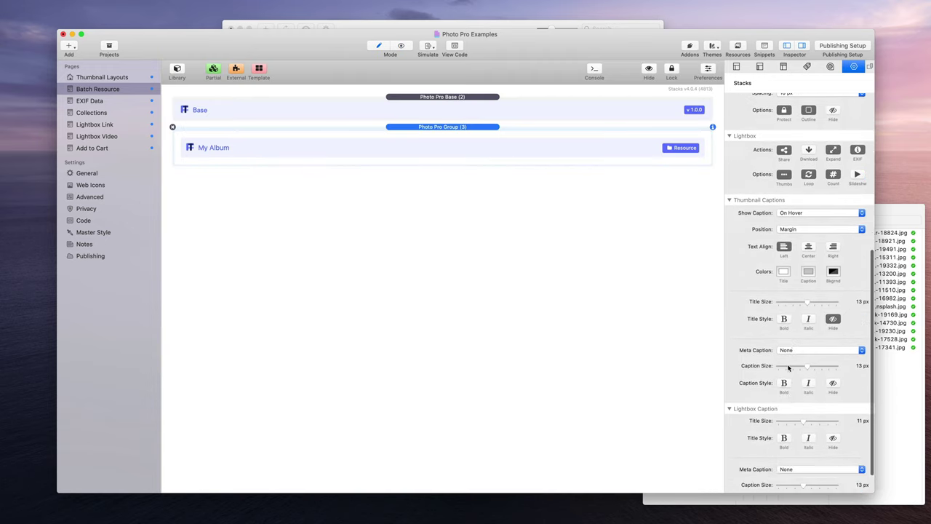
pyautogui.scroll(7, 787, 367)
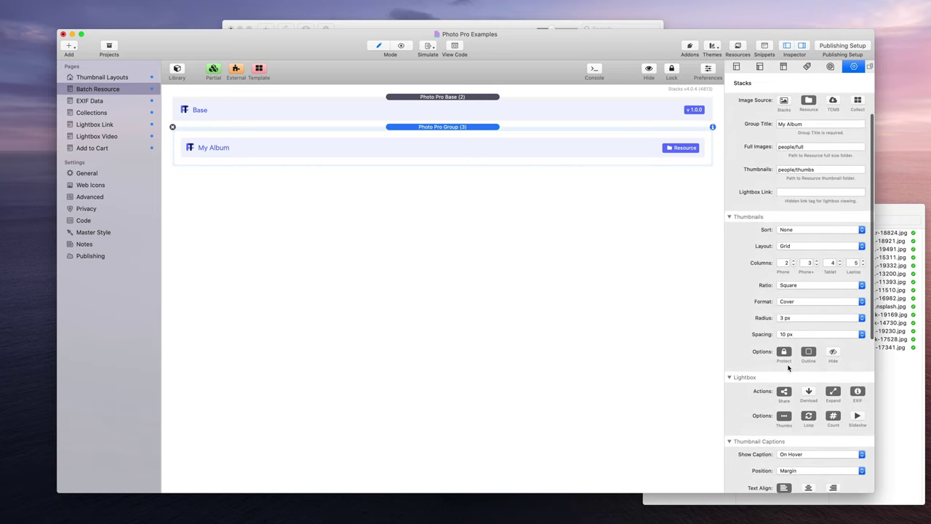
pyautogui.scroll(-12, 788, 368)
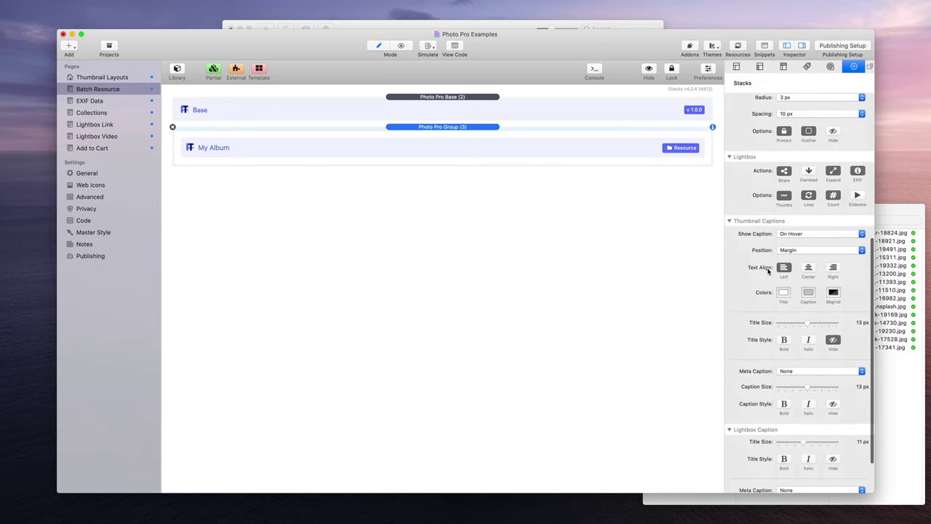
pyautogui.click(792, 372)
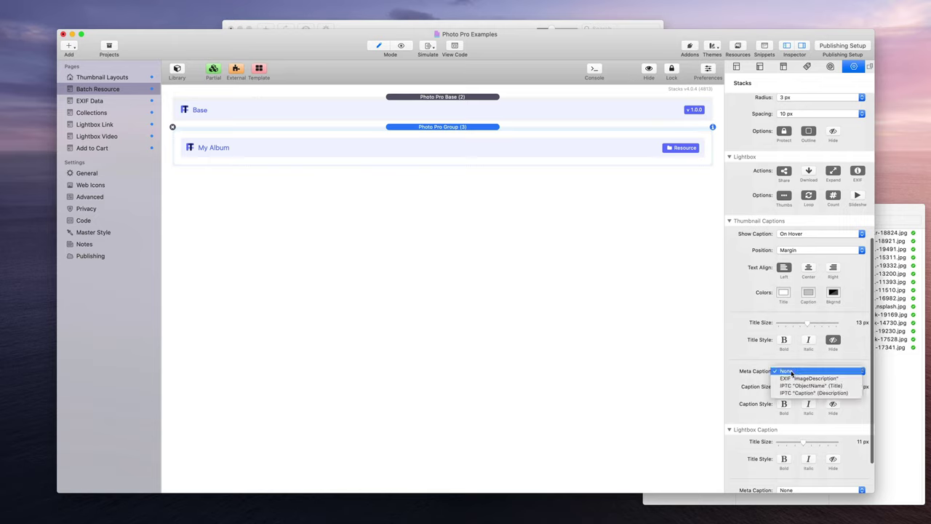
pyautogui.click(828, 387)
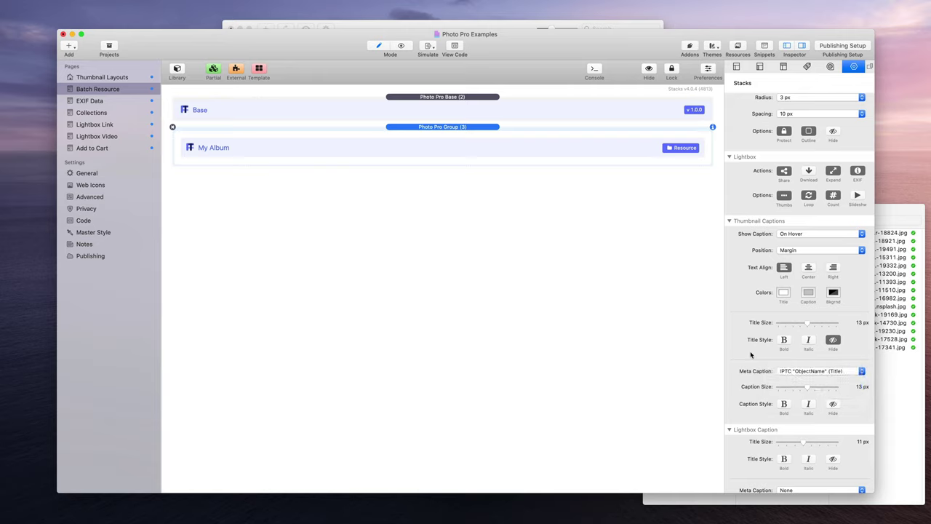
pyautogui.click(796, 372)
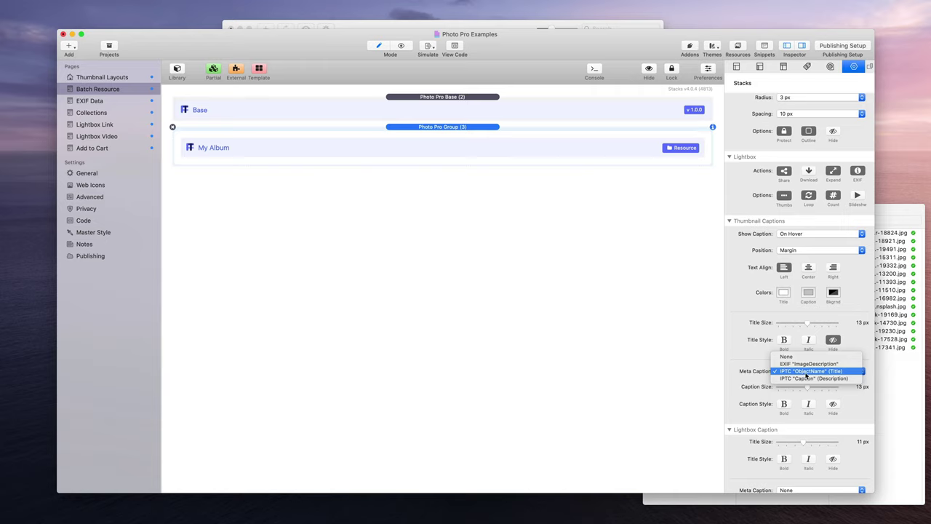
pyautogui.click(820, 372)
# Step: Preview the people album and check the title captions on its thumbnails throughout the grid
pyautogui.click(647, 338)
pyautogui.press('super+r')
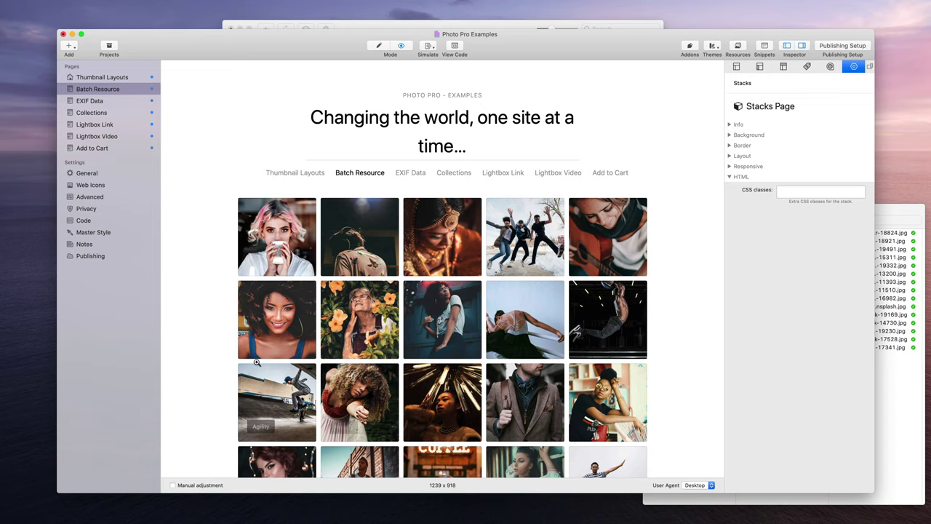
pyautogui.scroll(-10, 251, 258)
pyautogui.scroll(10, 251, 258)
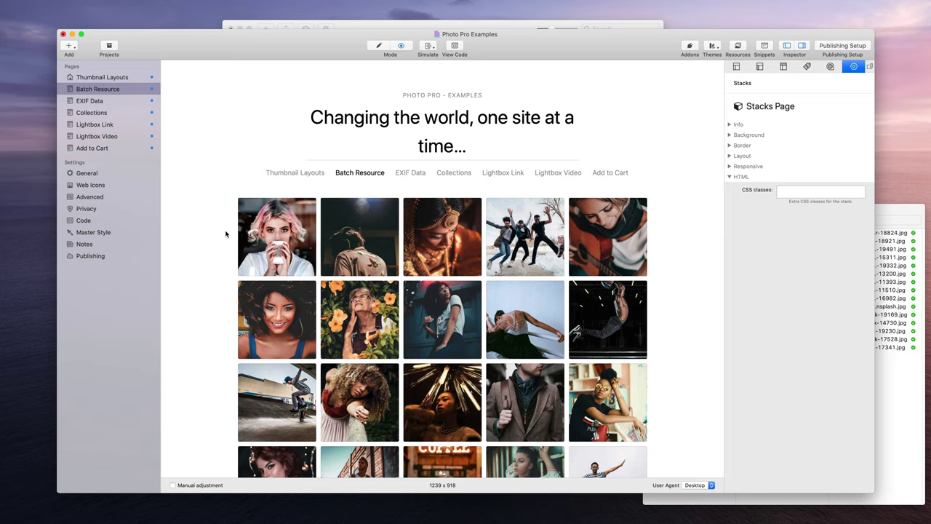
# Step: Reopen the My Album group for editing and switch the thumbnails' Meta Caption to IPTC "Caption" (Description)
pyautogui.press('super+1')
pyautogui.click(605, 156)
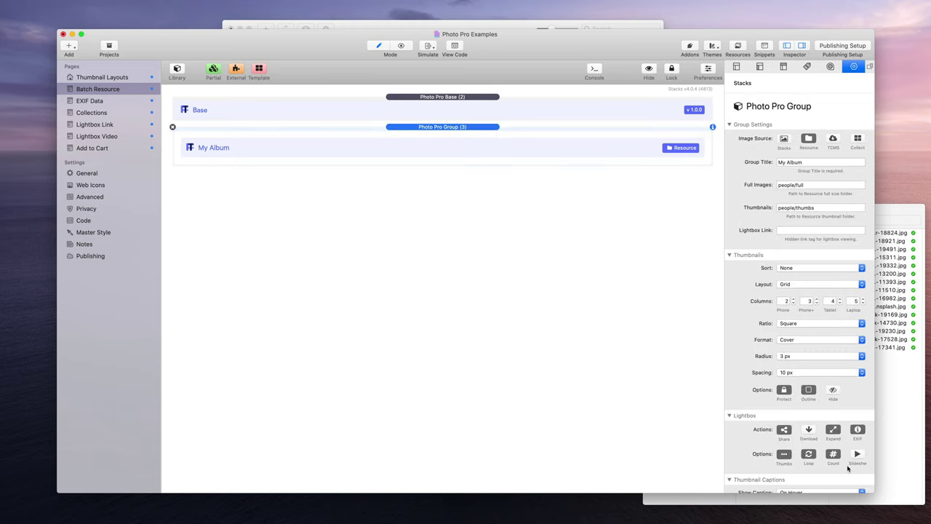
pyautogui.scroll(-10, 837, 457)
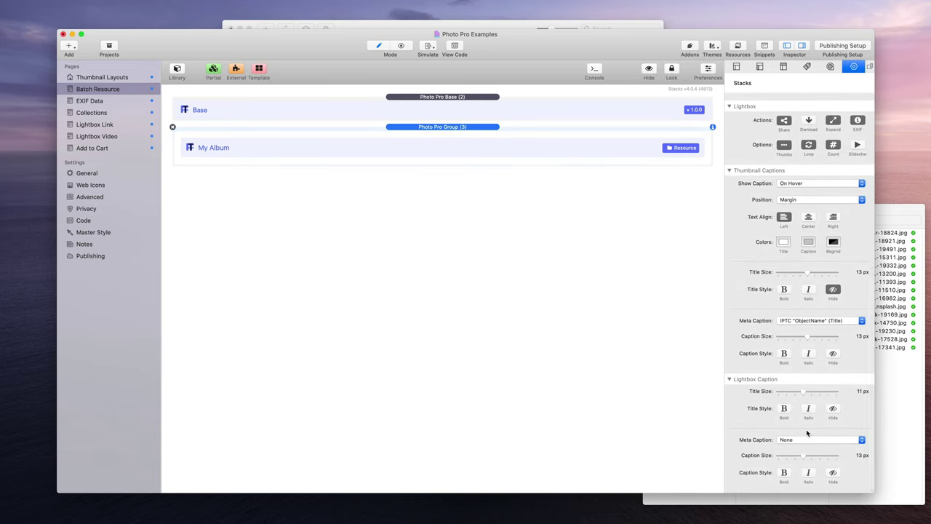
pyautogui.click(803, 322)
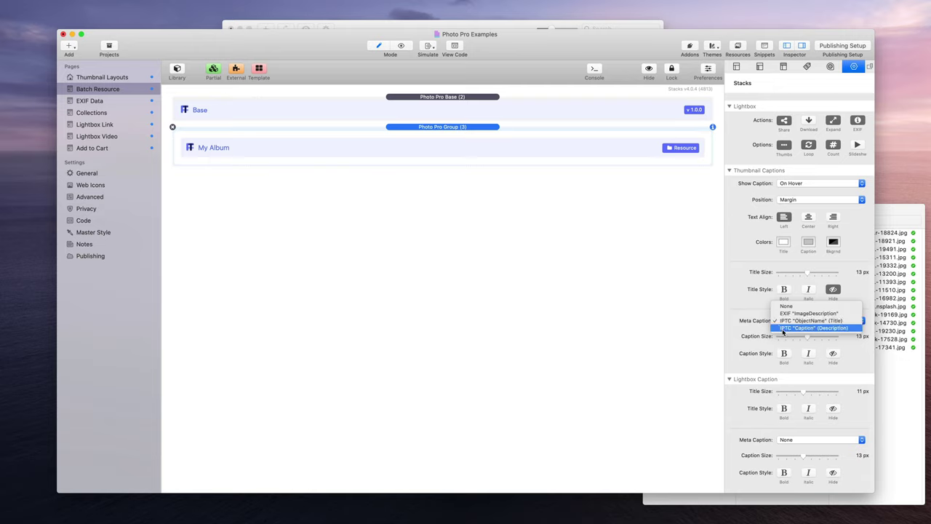
pyautogui.click(783, 329)
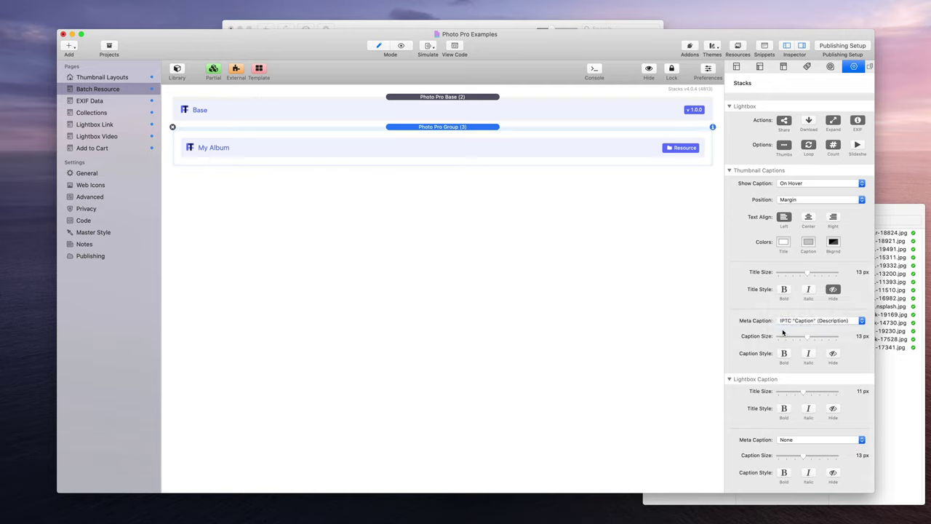
pyautogui.click(470, 243)
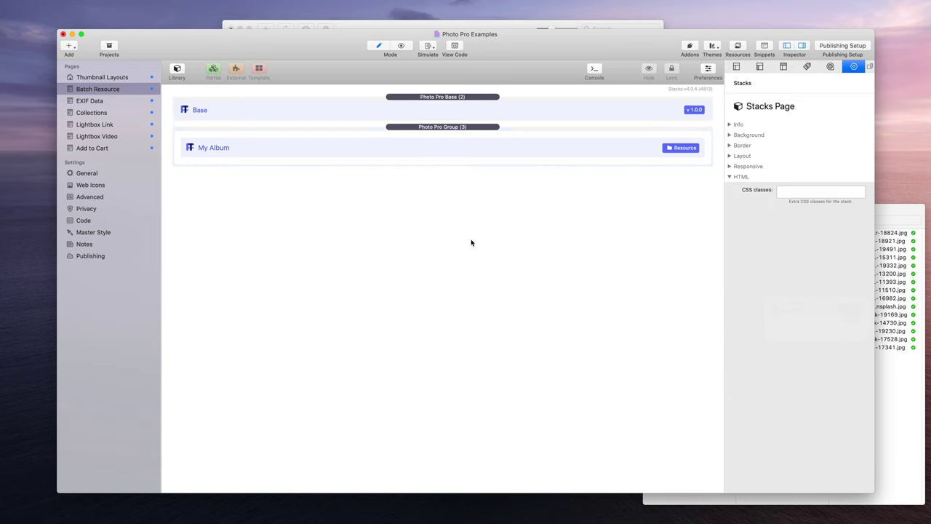
# Step: Preview the page and check the description captions on the thumbnails across the grid
pyautogui.press('super+shift+p')
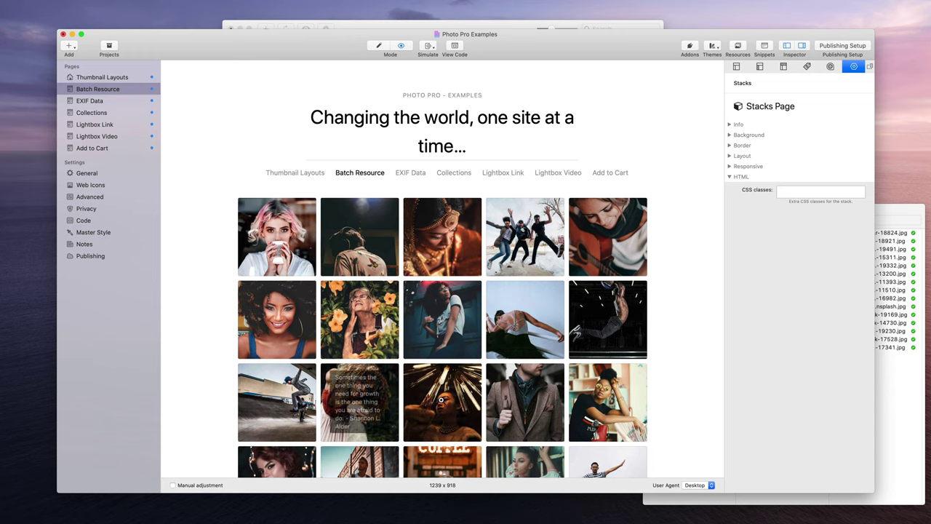
pyautogui.scroll(-5, 357, 275)
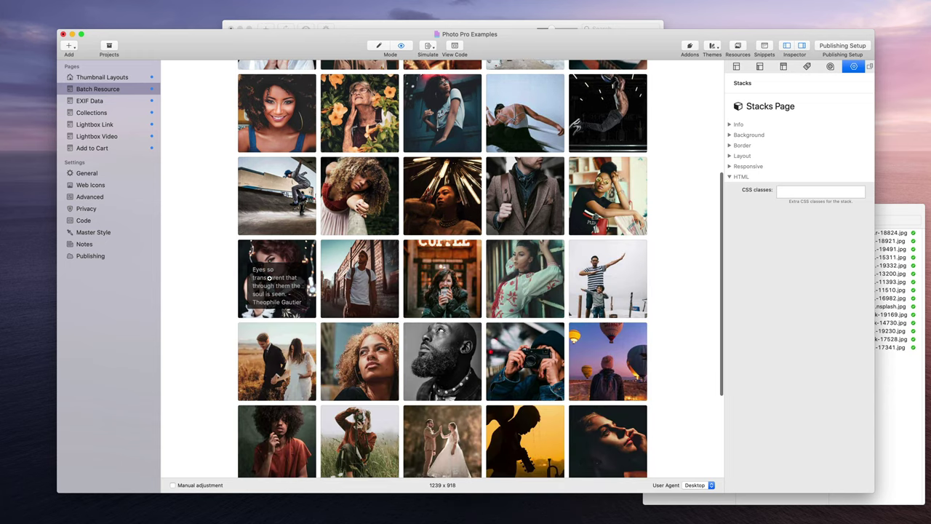
pyautogui.scroll(5, 269, 278)
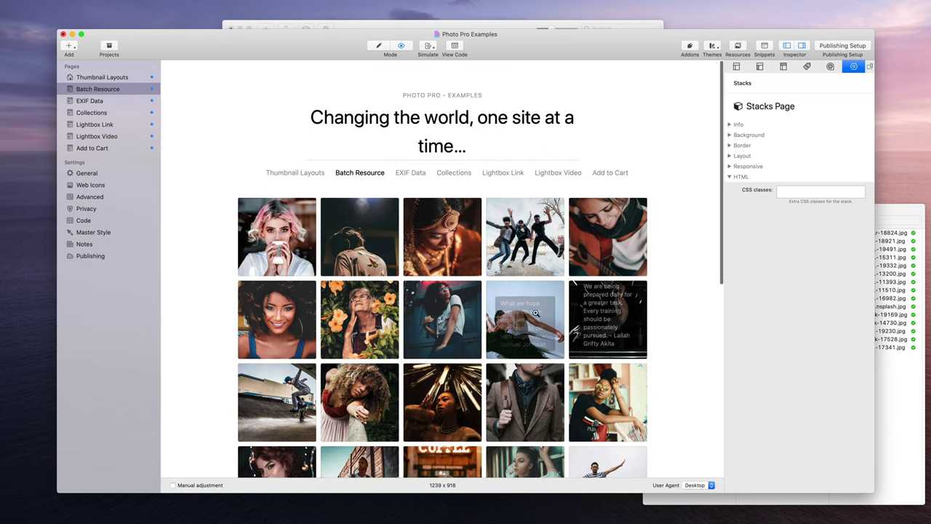
# Step: Open the first photo in the lightbox, step through to the eighth image reading the captions, and close the lightbox
pyautogui.click(281, 222)
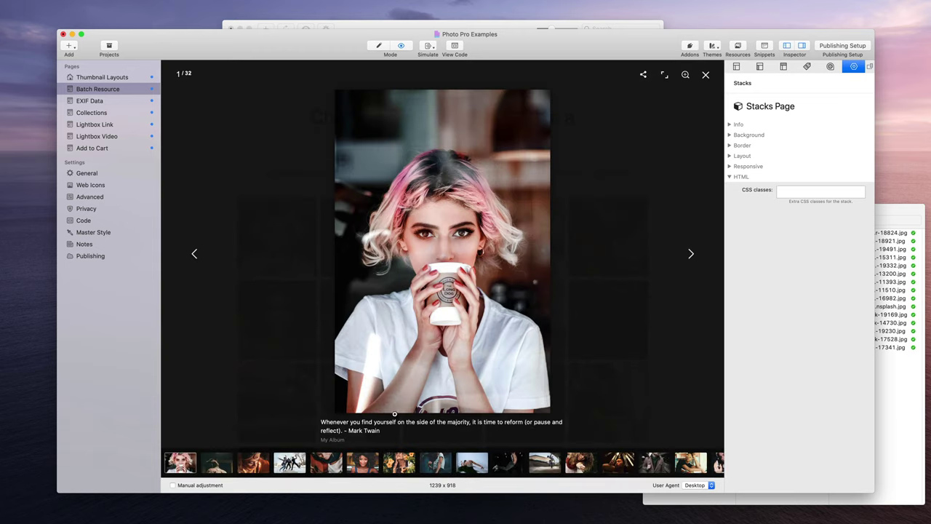
pyautogui.click(691, 255)
pyautogui.click(691, 255)
pyautogui.click(691, 255)
pyautogui.click(691, 254)
pyautogui.click(691, 255)
pyautogui.click(692, 255)
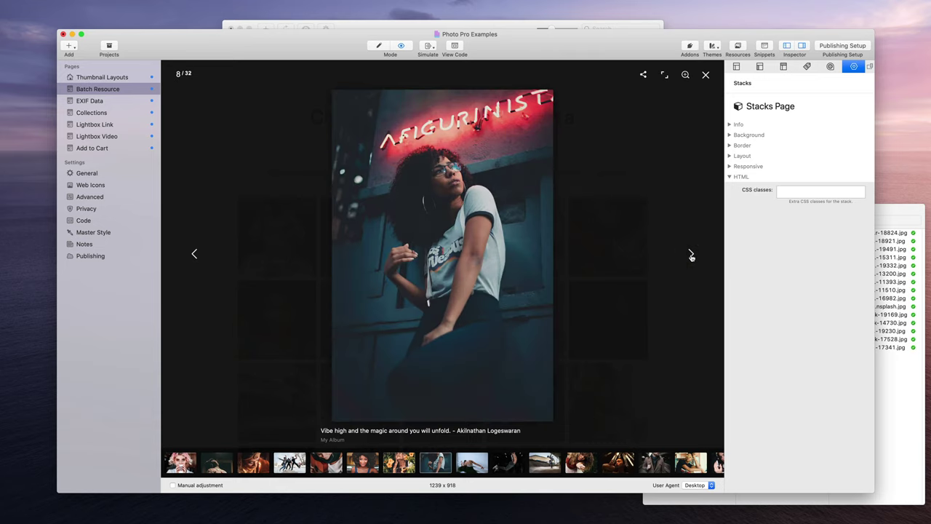
pyautogui.click(706, 75)
# Step: In the My Album group, set the thumbnail Meta Caption to IPTC "ObjectName" (Title) and the lightbox Meta Caption to IPTC "Caption" (Description)
pyautogui.press('super+r')
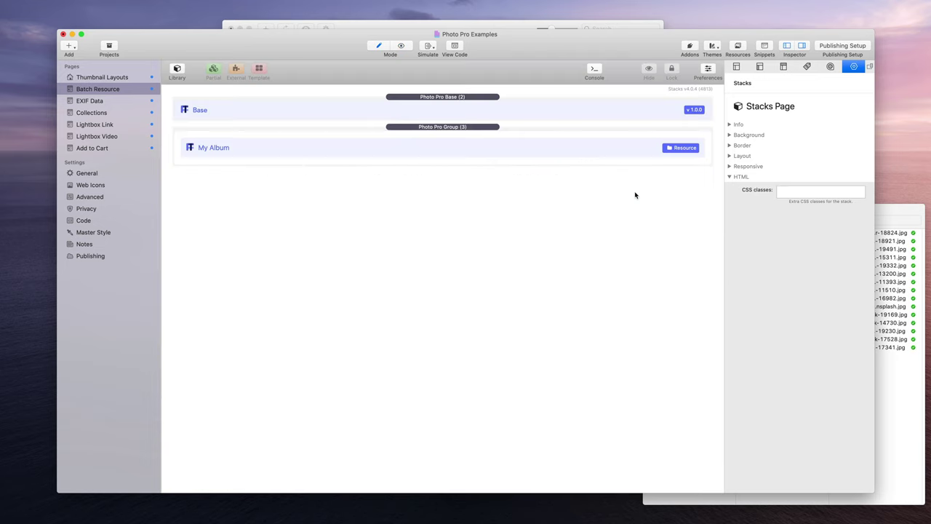
pyautogui.click(576, 154)
pyautogui.scroll(-10, 777, 427)
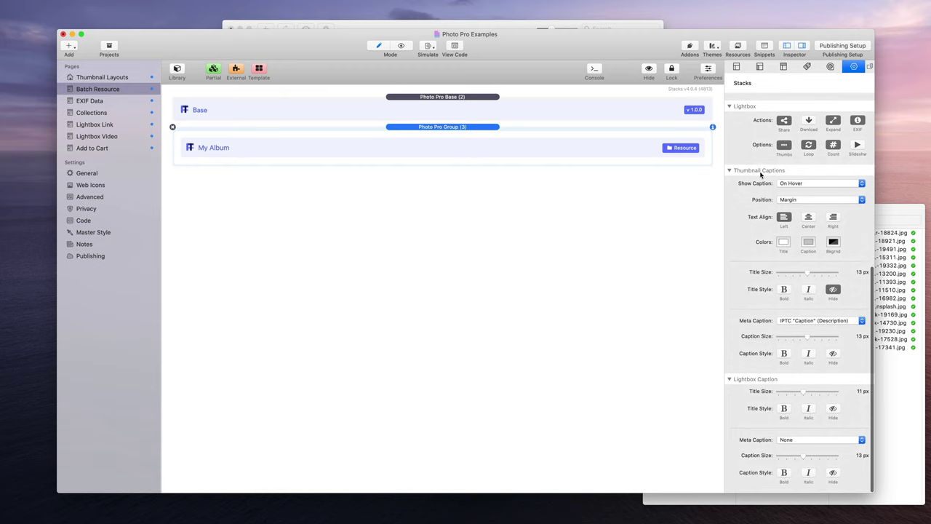
pyautogui.click(787, 320)
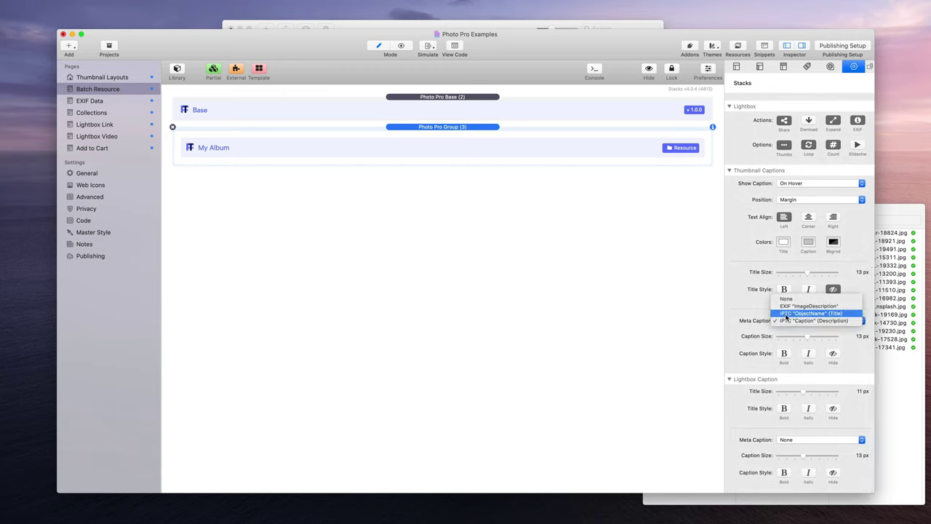
pyautogui.click(787, 313)
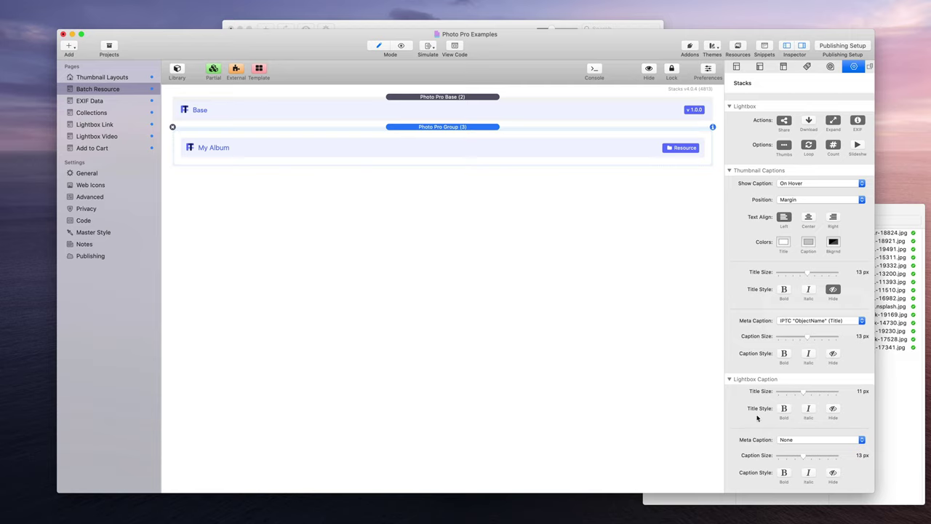
pyautogui.click(786, 440)
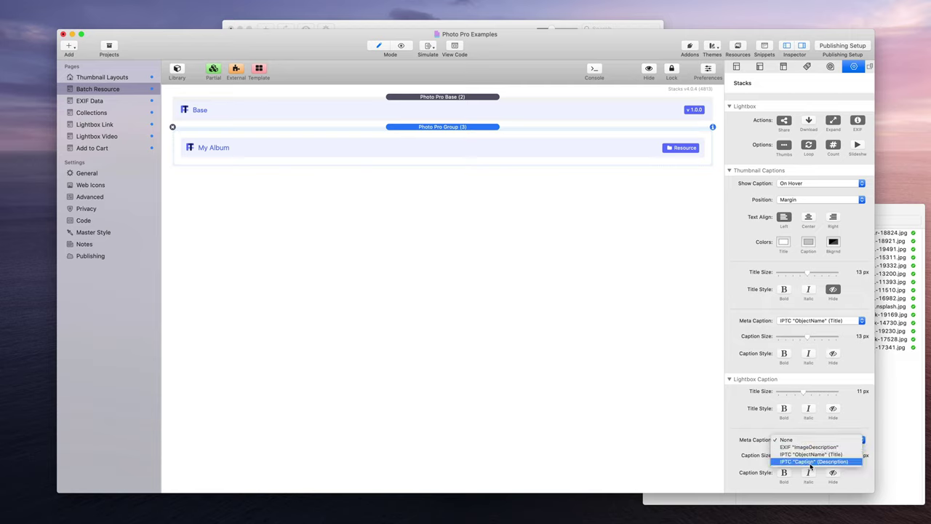
pyautogui.click(811, 462)
# Step: Preview the album's thumbnail titles, browse the lightbox descriptions from the first to the eleventh image, and return to edit mode
pyautogui.press('super+r')
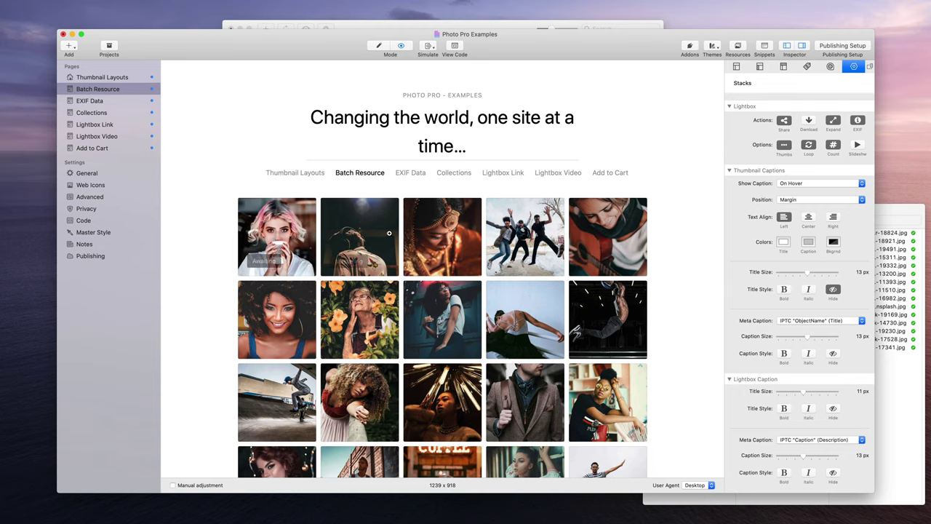
pyautogui.click(274, 224)
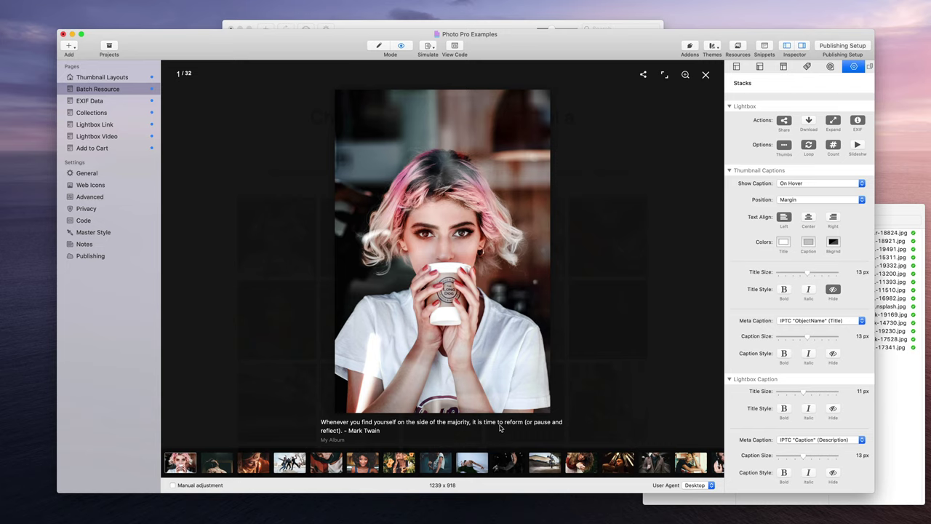
pyautogui.click(691, 254)
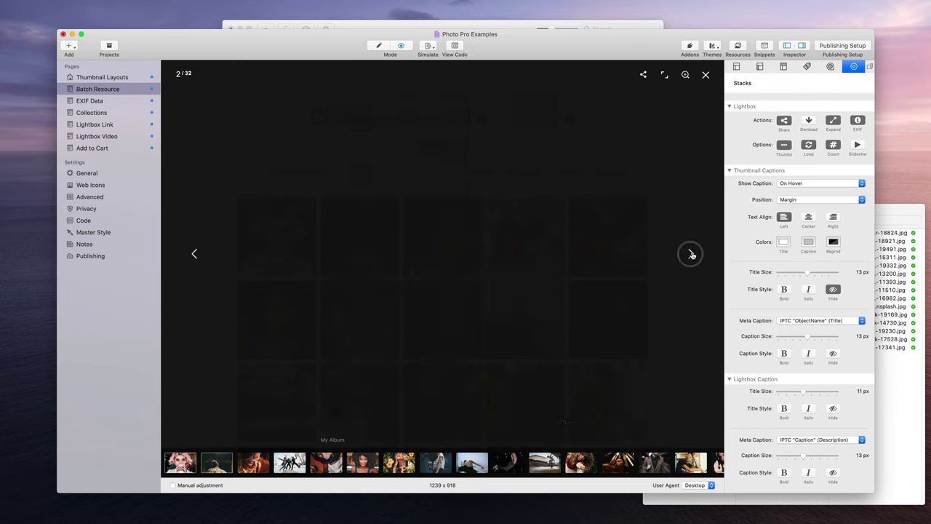
pyautogui.click(691, 254)
pyautogui.click(691, 253)
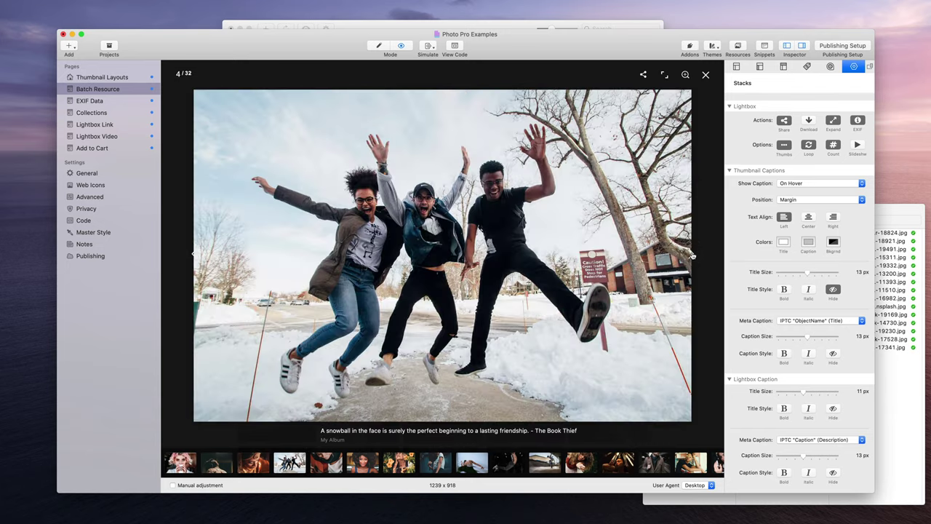
pyautogui.click(691, 254)
pyautogui.click(691, 254)
pyautogui.click(692, 253)
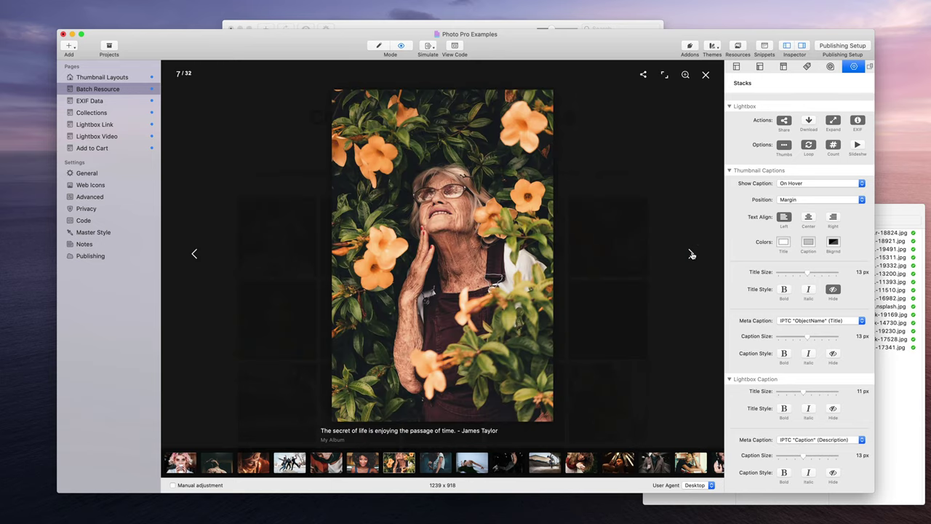
pyautogui.click(691, 253)
pyautogui.click(691, 254)
pyautogui.click(691, 254)
pyautogui.click(692, 254)
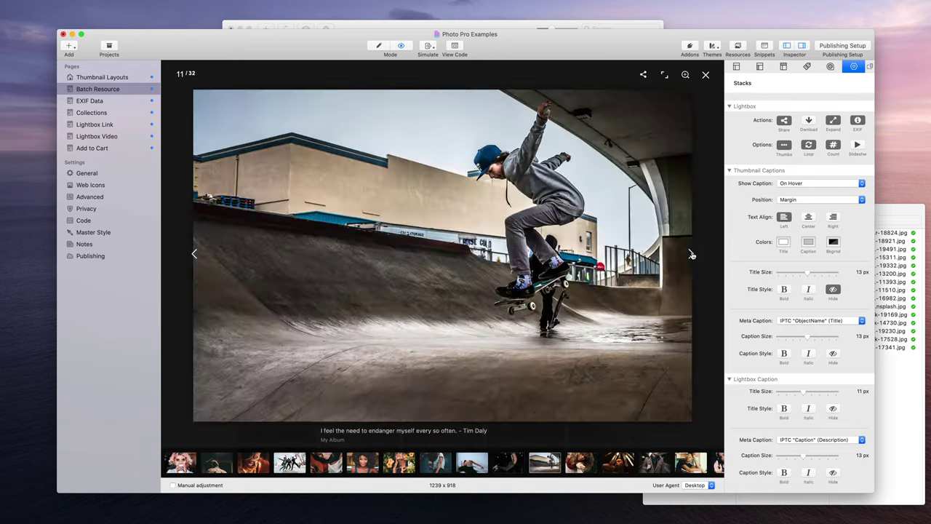
pyautogui.click(705, 75)
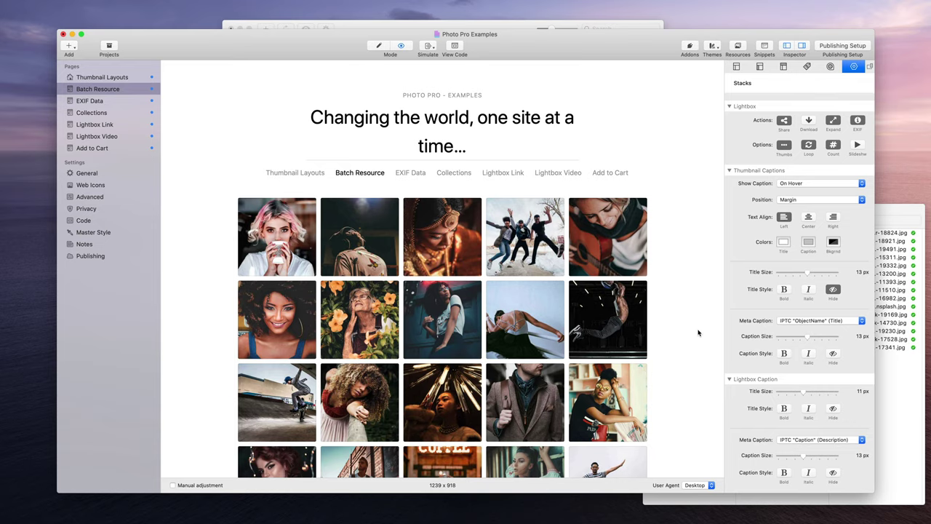
pyautogui.press('super+shift+p')
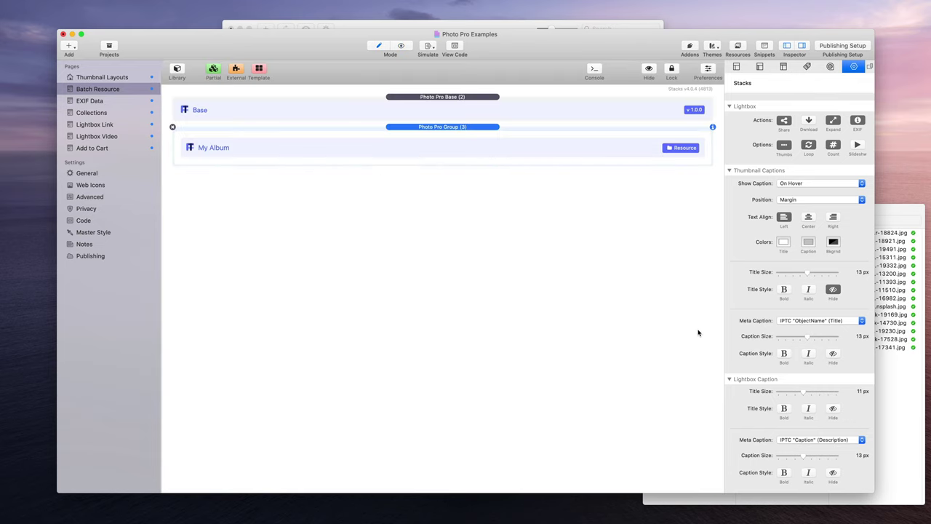
# Step: Open the project resources, collapse the food folder, and expand the people folder to examine its full and thumbs subfolders
pyautogui.doubleClick(777, 186)
pyautogui.click(737, 53)
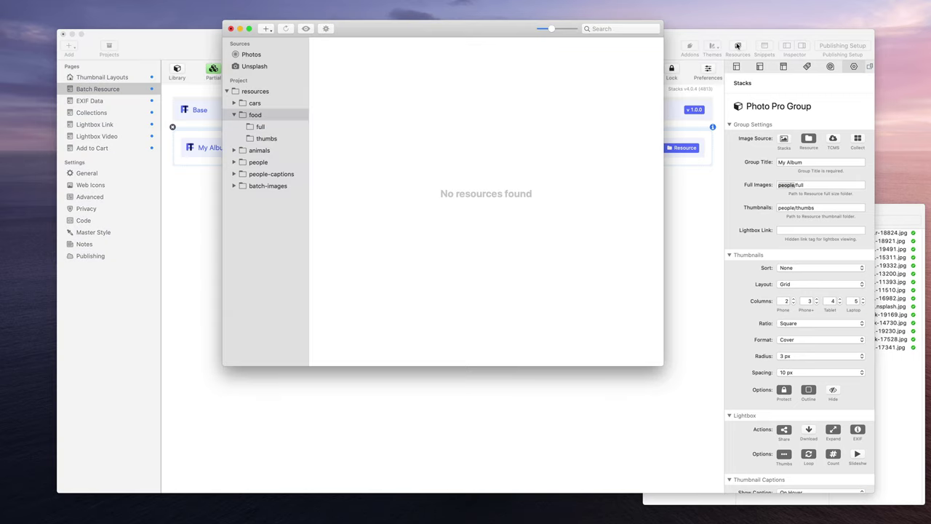
pyautogui.moveTo(504, 27); pyautogui.dragTo(512, 141)
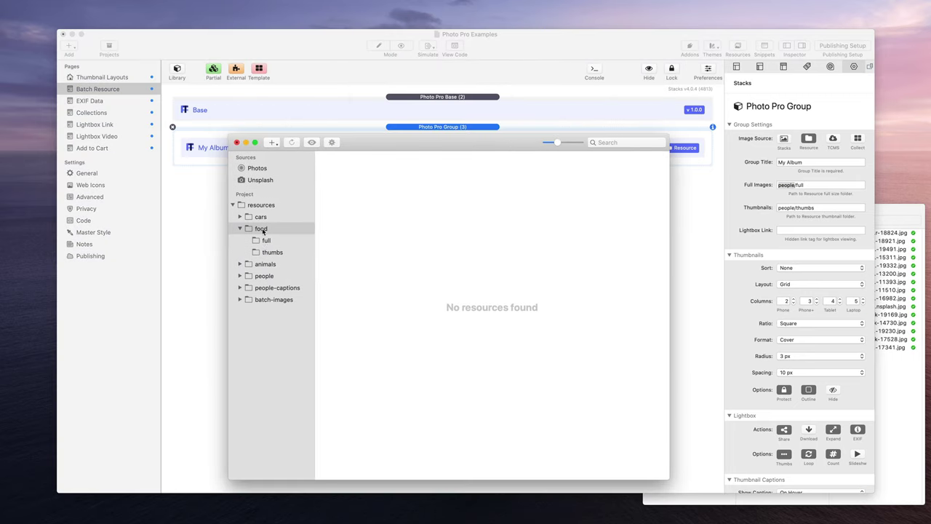
pyautogui.moveTo(420, 135); pyautogui.dragTo(423, 173)
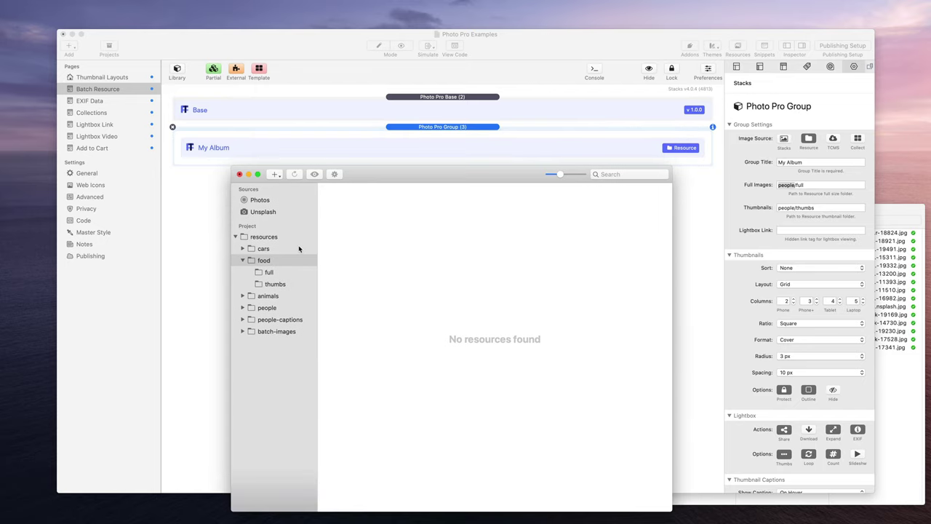
pyautogui.click(243, 261)
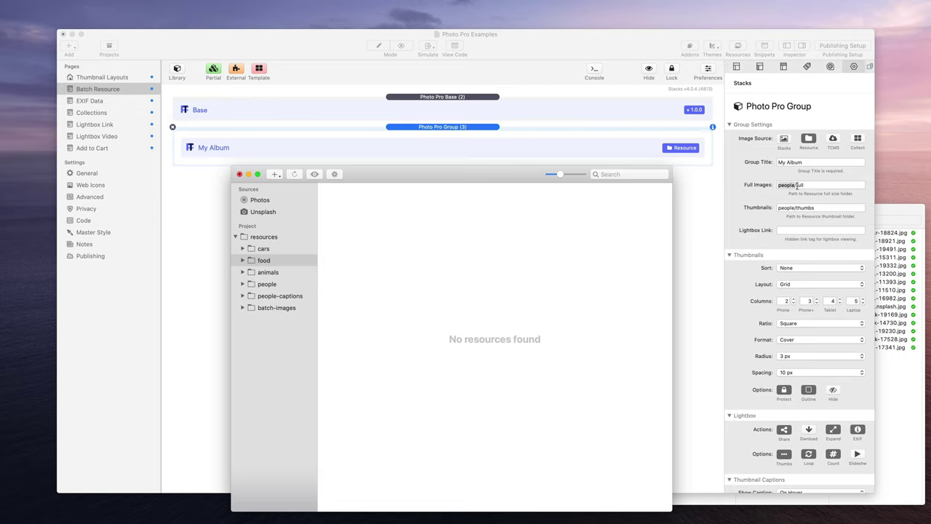
pyautogui.click(271, 286)
pyautogui.click(243, 283)
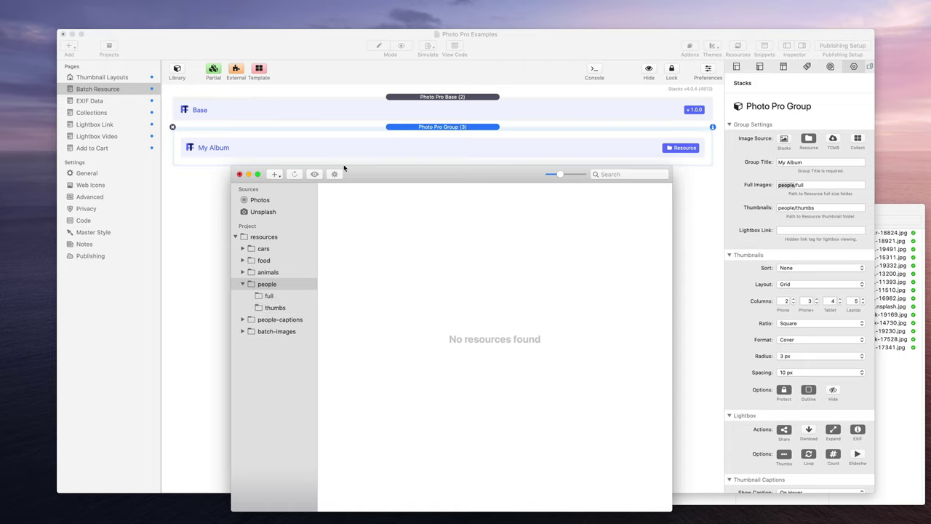
pyautogui.moveTo(368, 175); pyautogui.dragTo(388, 177)
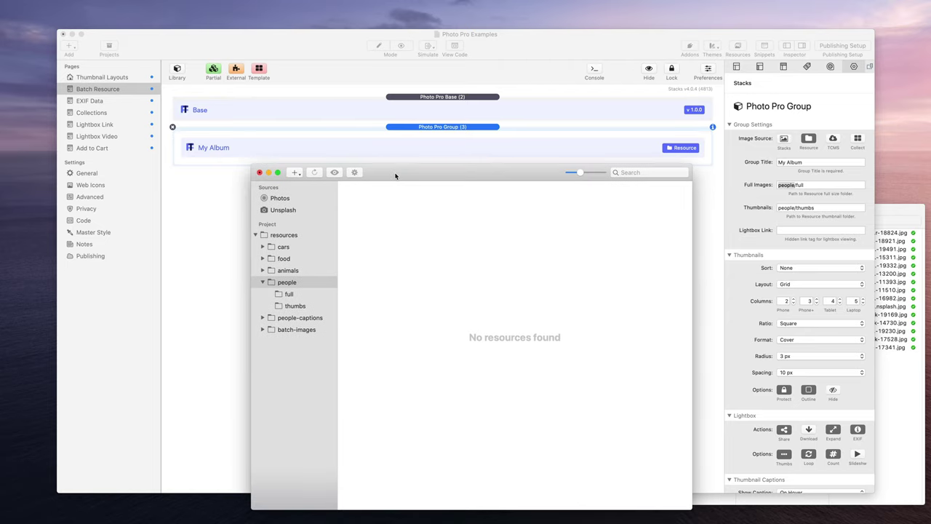
# Step: Copy the group's Full Images path into the Thumbnails path so it reads "people/full"
pyautogui.click(636, 36)
pyautogui.press('super+a')
pyautogui.press('super+c')
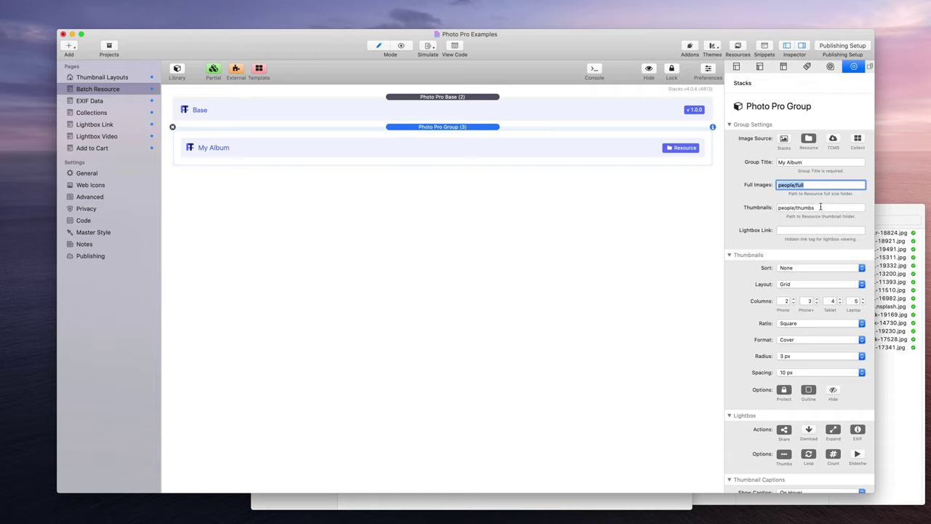
pyautogui.press('Tab')
pyautogui.press('super+v')
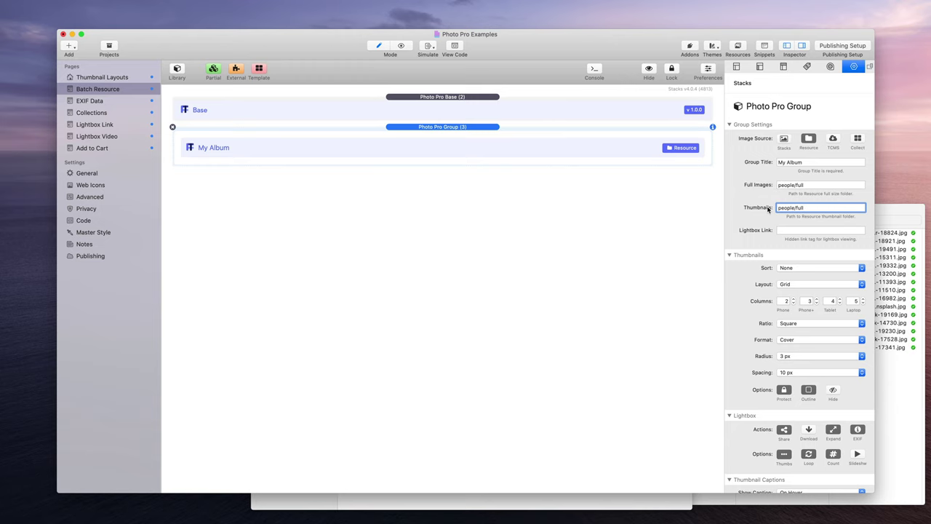
# Step: Preview the Batch Resource page and look through the thumbnail grid loaded from the full-size folder
pyautogui.press('super+r')
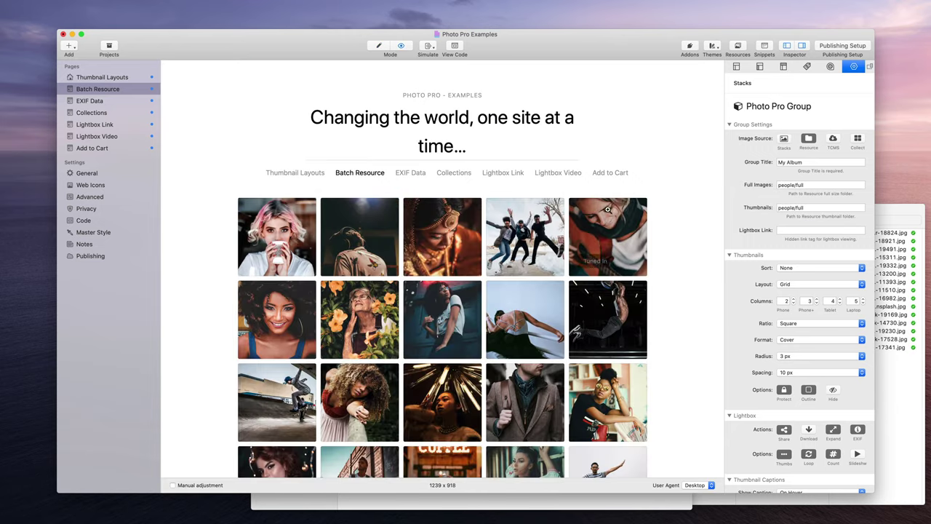
pyautogui.scroll(-10, 650, 215)
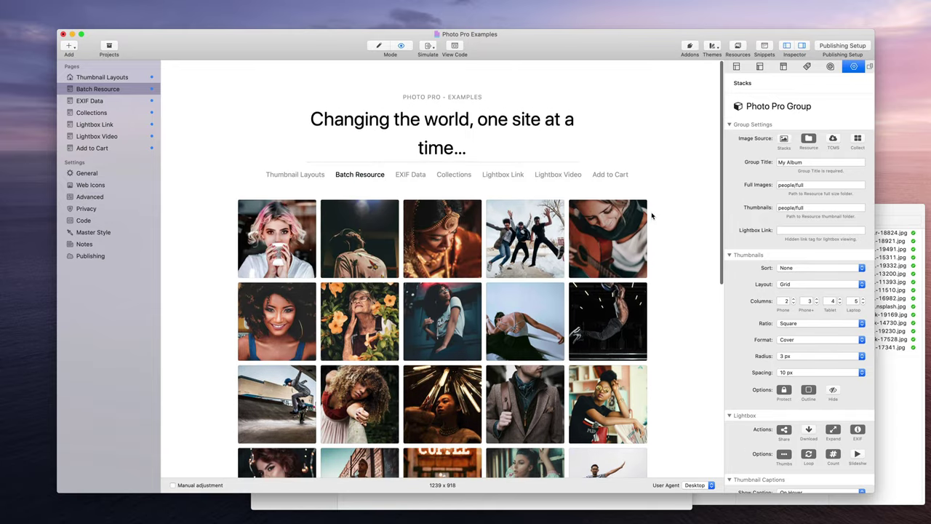
pyautogui.scroll(-10, 345, 235)
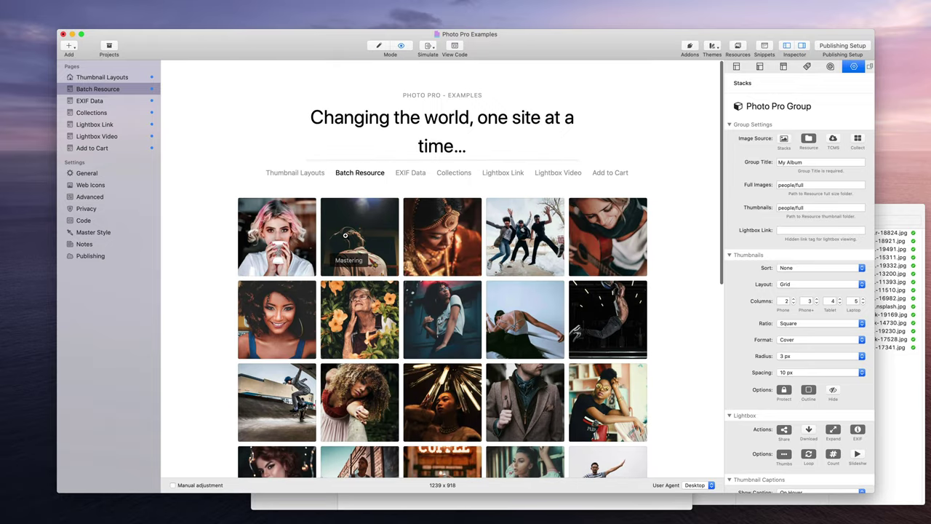
pyautogui.scroll(-3, 345, 235)
pyautogui.scroll(-1, 345, 235)
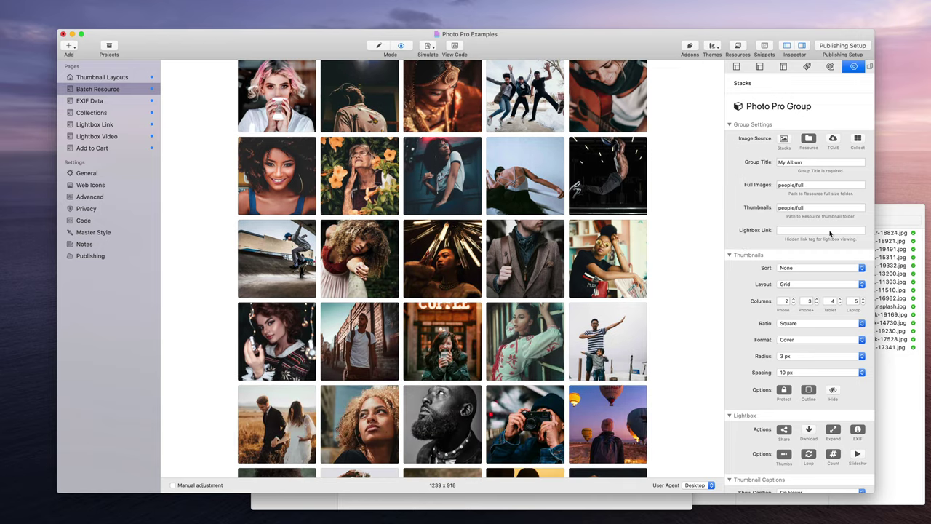
# Step: Return to edit mode and review the thumbnail Sort options, keeping None
pyautogui.press('super+1')
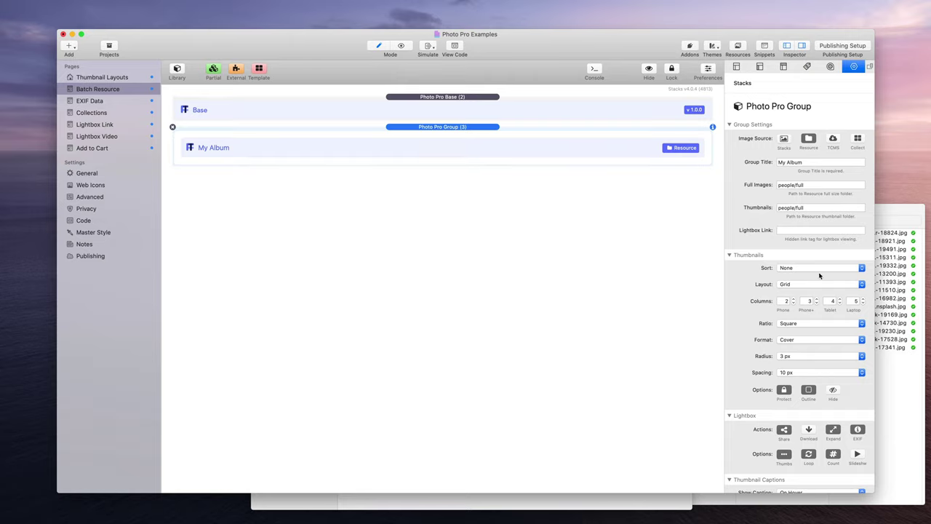
pyautogui.click(790, 268)
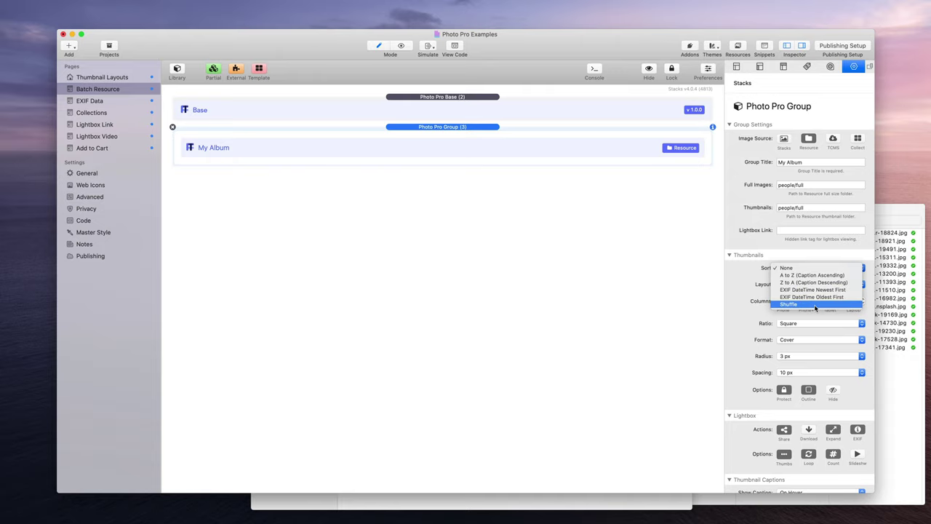
pyautogui.click(732, 286)
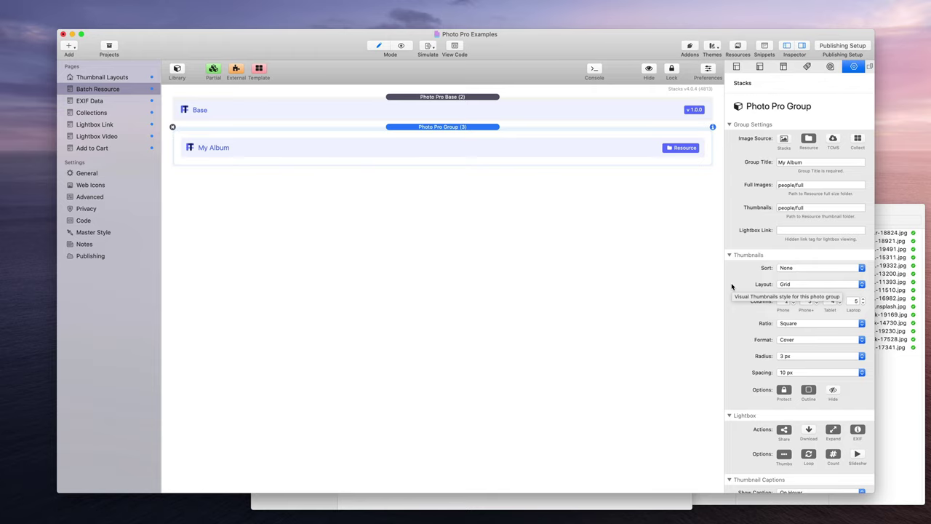
# Step: Bring the project resources window back to the front and close it
pyautogui.click(575, 502)
pyautogui.moveTo(404, 172); pyautogui.dragTo(527, 180)
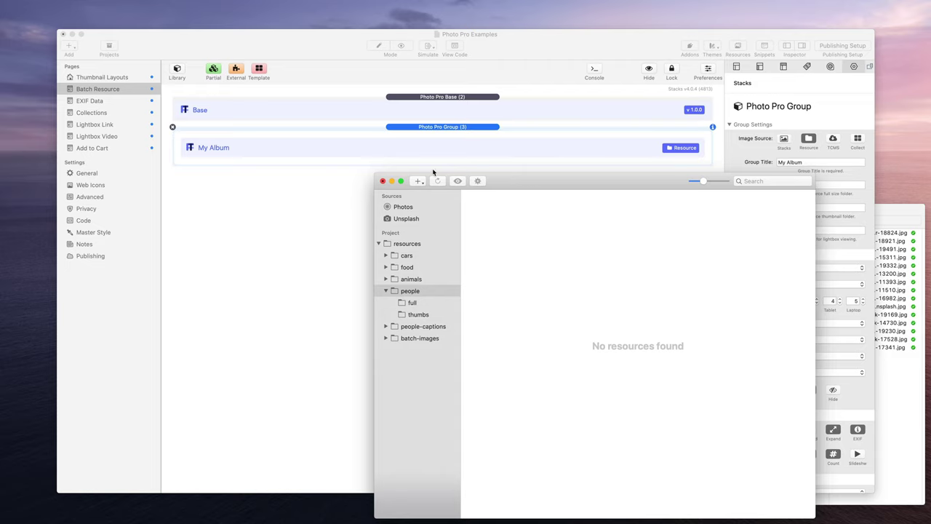
pyautogui.click(382, 182)
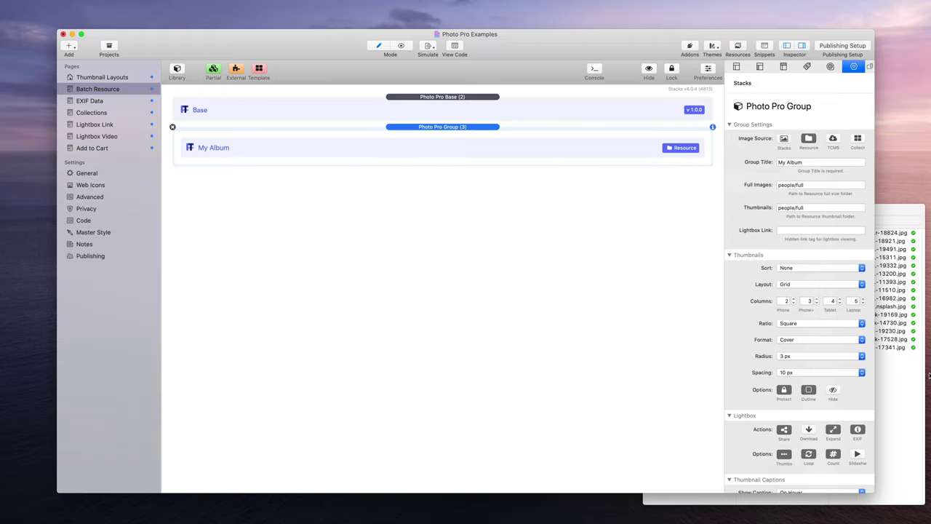